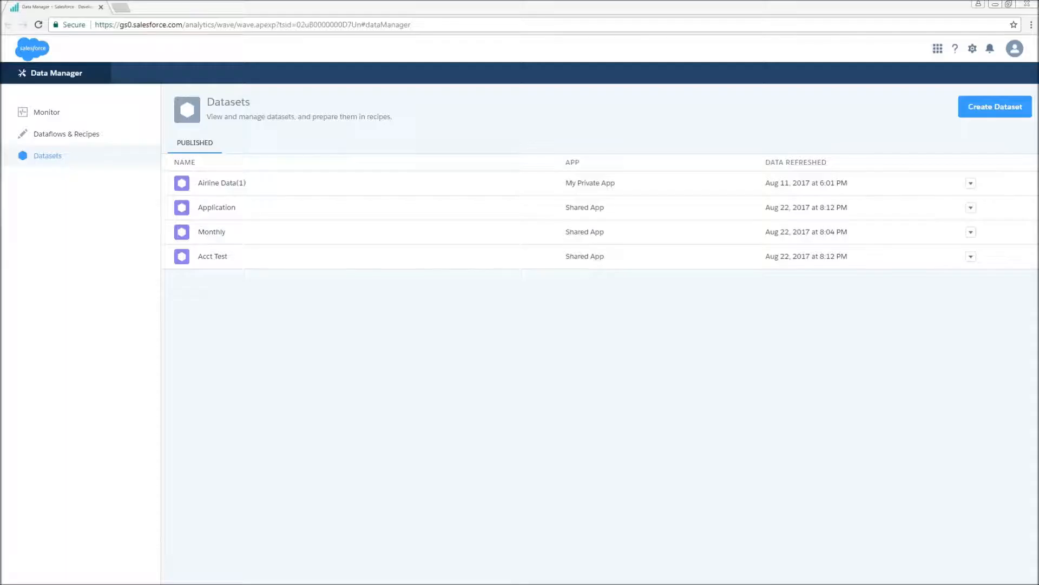
# - Open the Application dataset for editing and review the dashboards, lenses and dataflows that use it
pyautogui.click(971, 207)
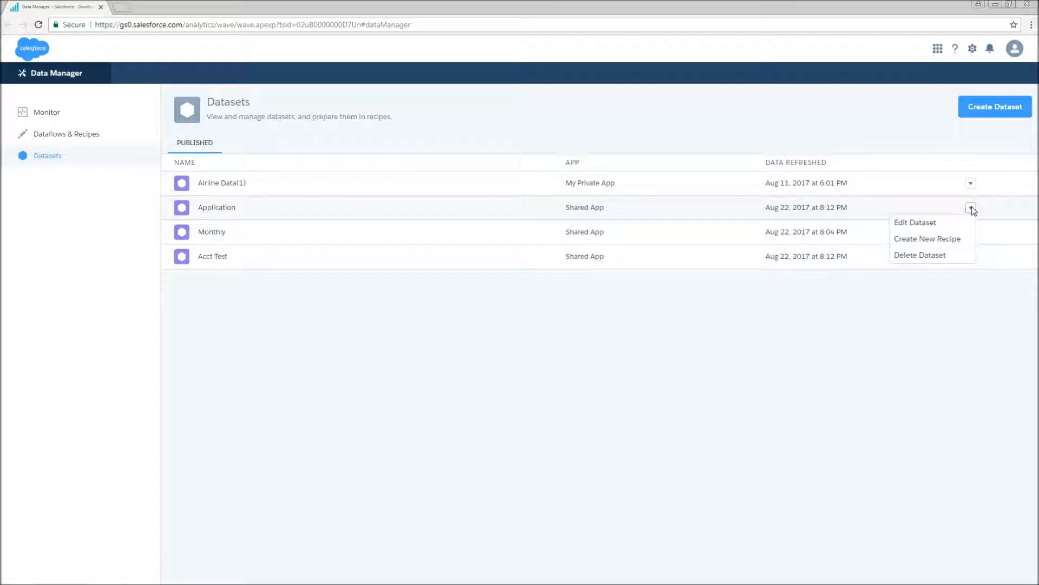
pyautogui.click(926, 223)
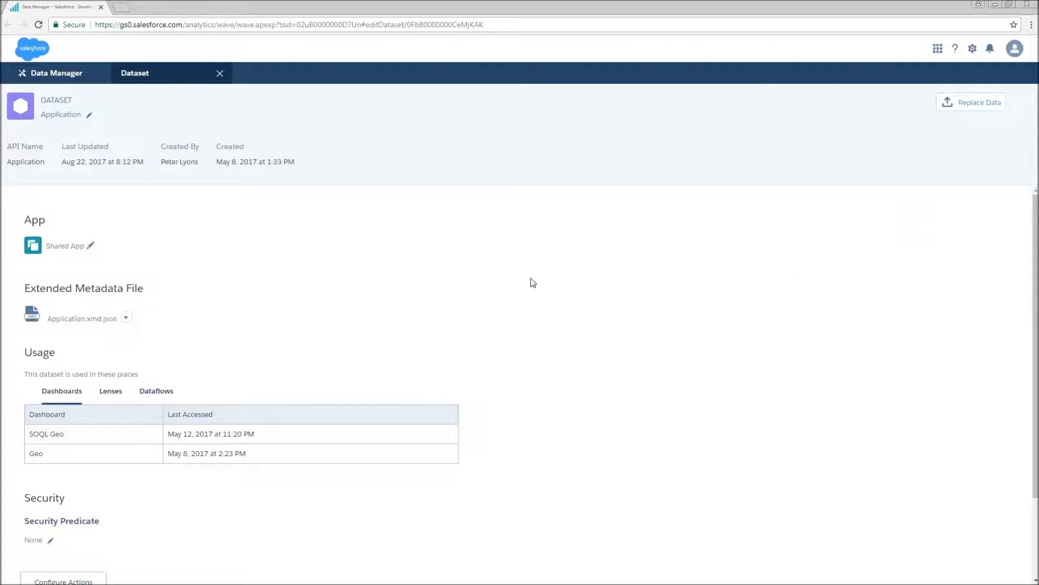
pyautogui.scroll(-2, 533, 282)
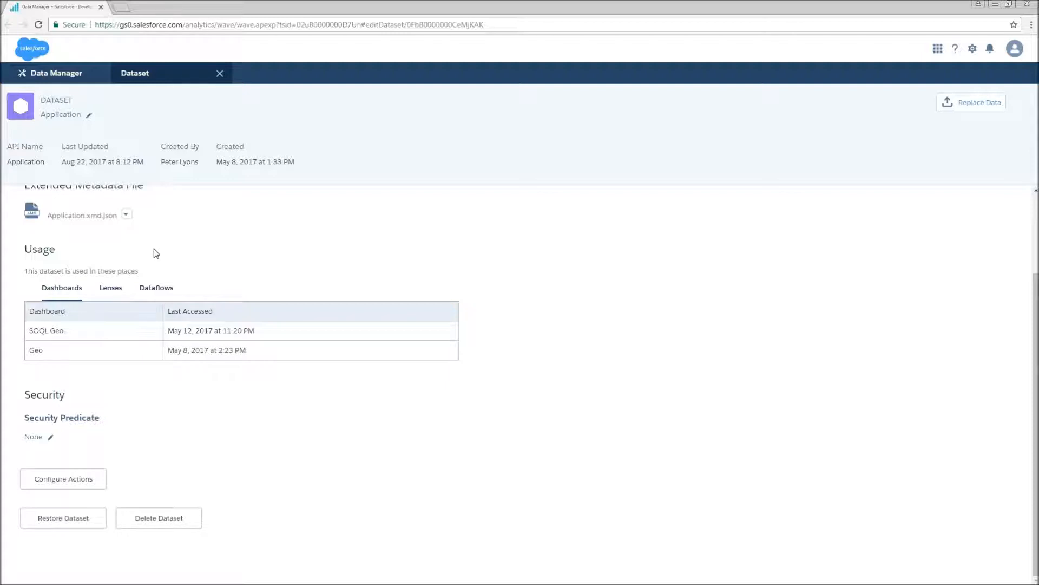
pyautogui.click(110, 288)
pyautogui.click(161, 306)
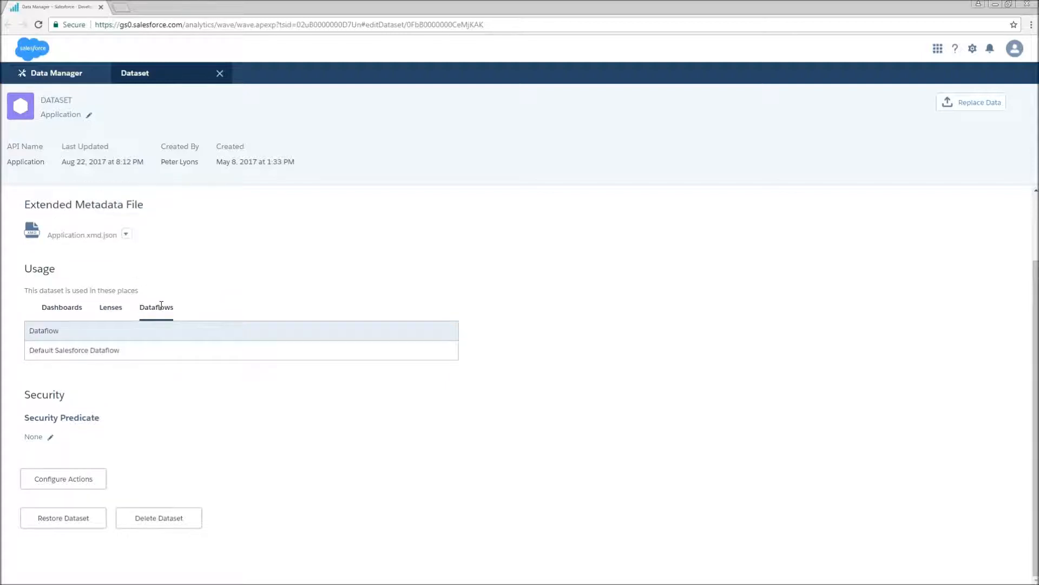
pyautogui.click(74, 307)
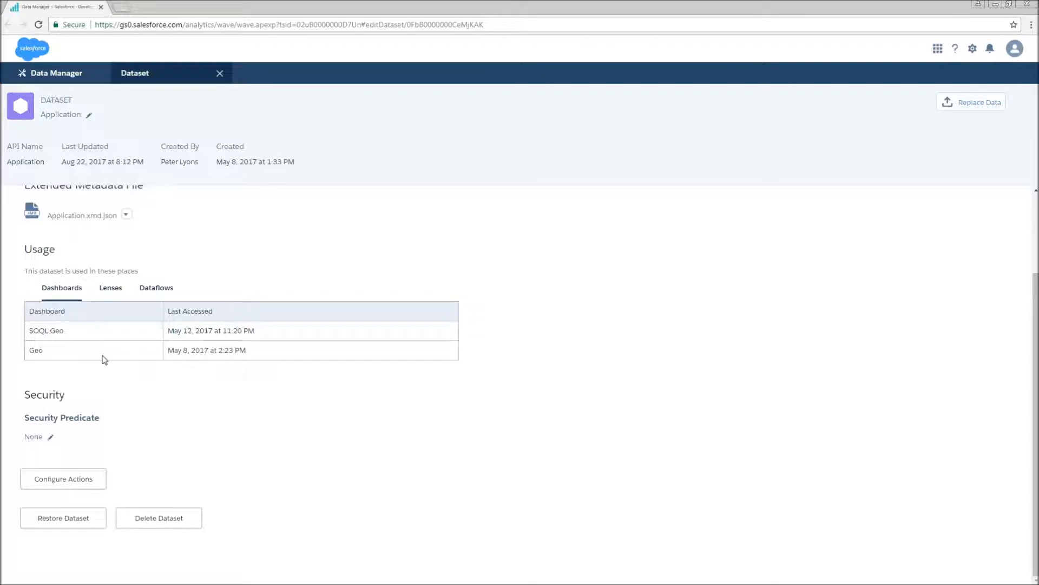
pyautogui.click(89, 519)
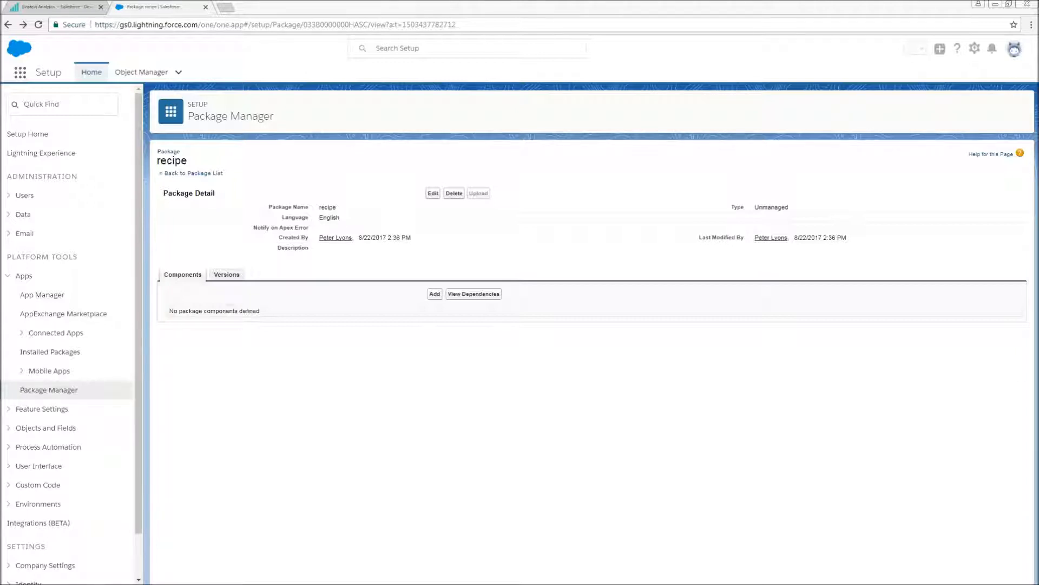
# - Start adding a component to the recipe package
pyautogui.click(433, 294)
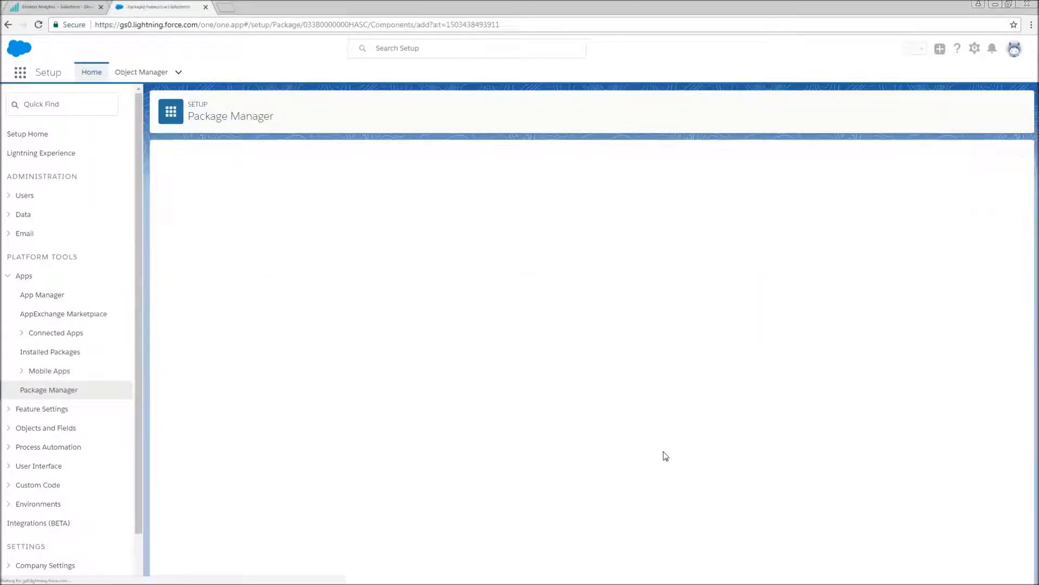
pyautogui.click(258, 232)
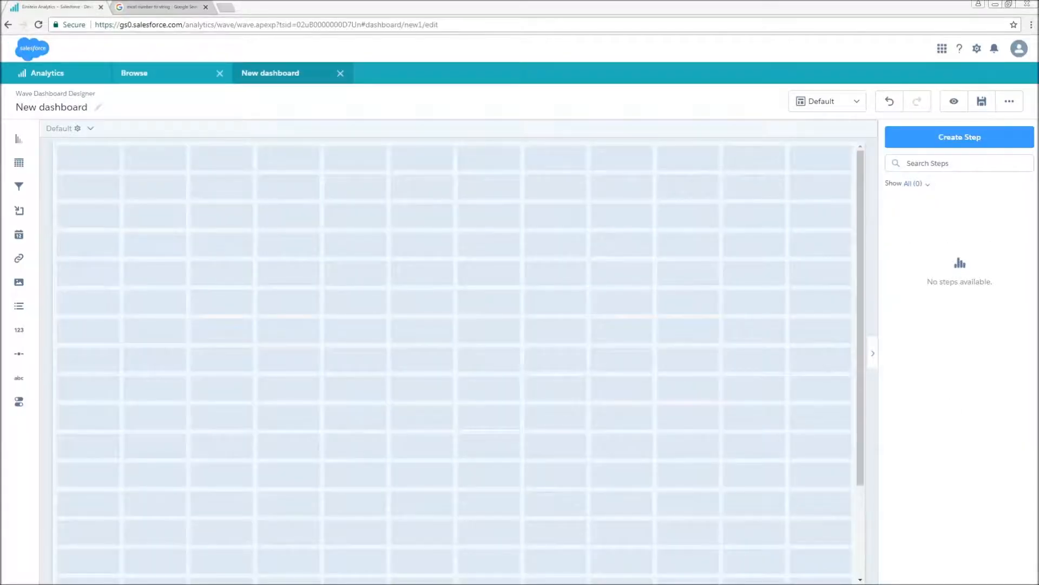
# - Create a dashboard step from the Monthly dataset and display it as a table of row values
pyautogui.click(948, 139)
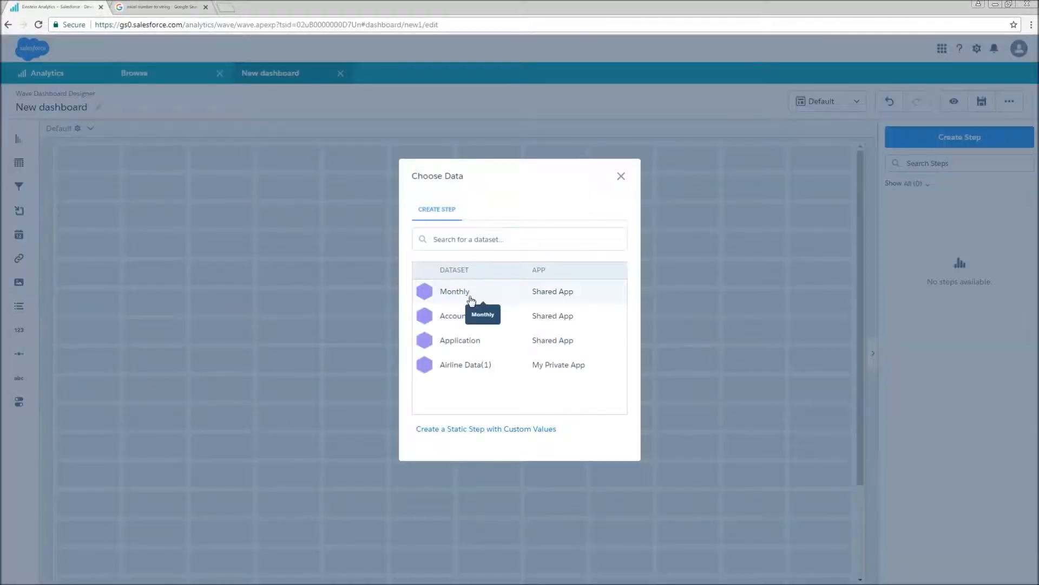
pyautogui.click(468, 298)
pyautogui.click(961, 124)
pyautogui.click(843, 163)
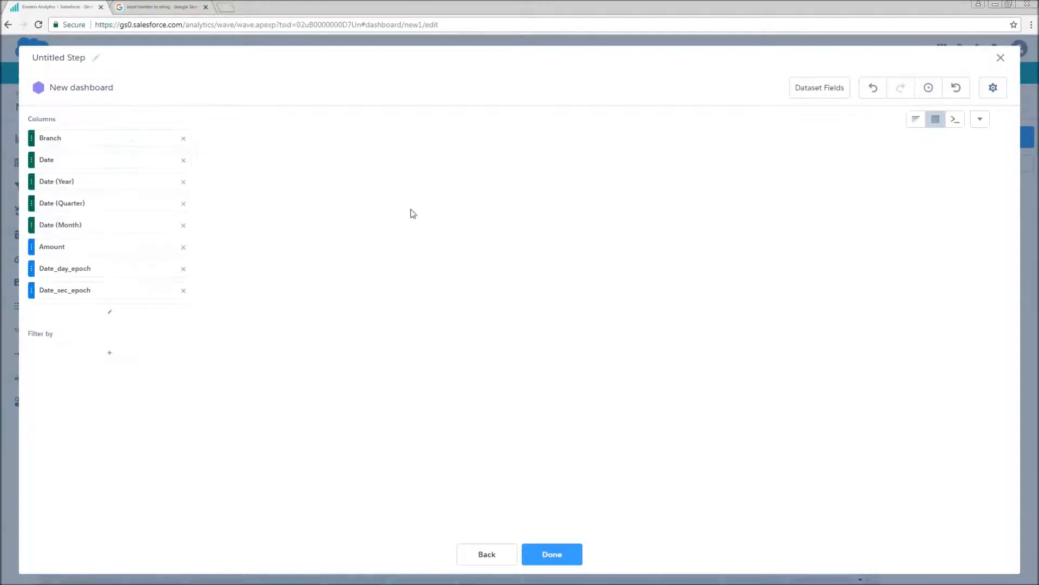
# - Remove the Date (Year), Date (Quarter), Date (Month), Date_day_epoch and Date_sec_epoch columns from the table
pyautogui.click(183, 181)
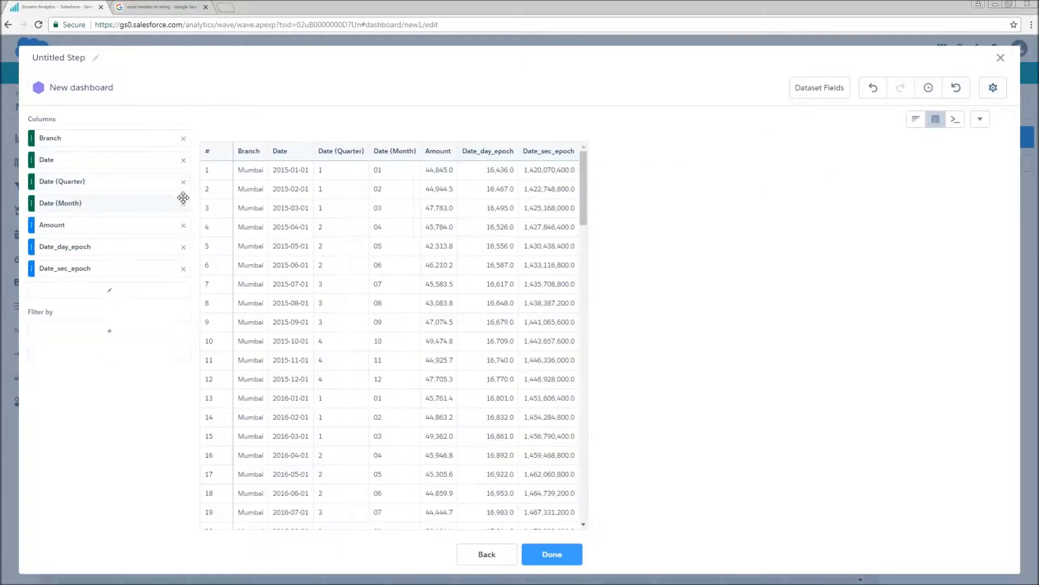
pyautogui.click(183, 181)
pyautogui.click(183, 182)
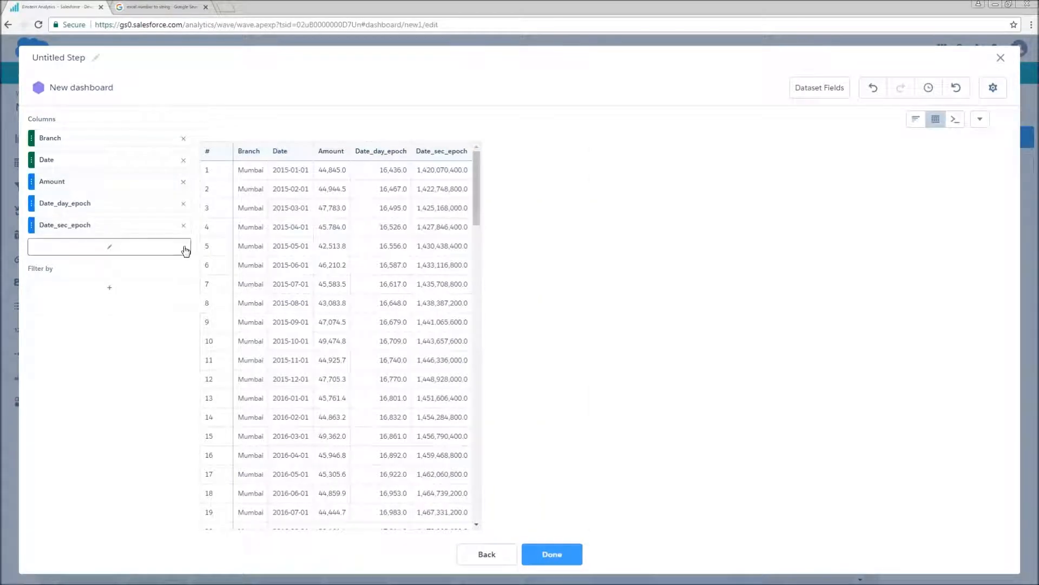
pyautogui.click(183, 204)
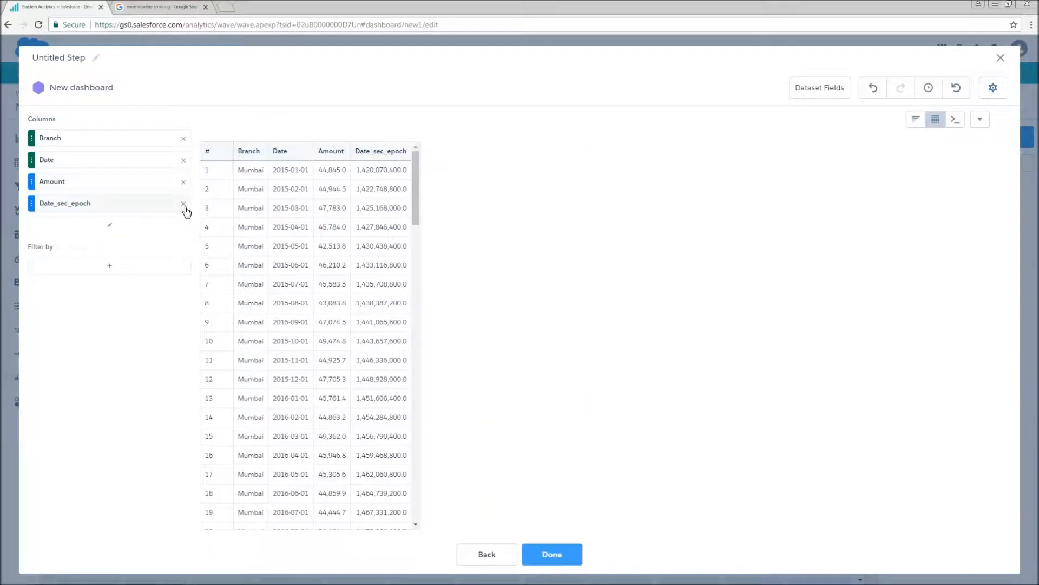
pyautogui.click(183, 203)
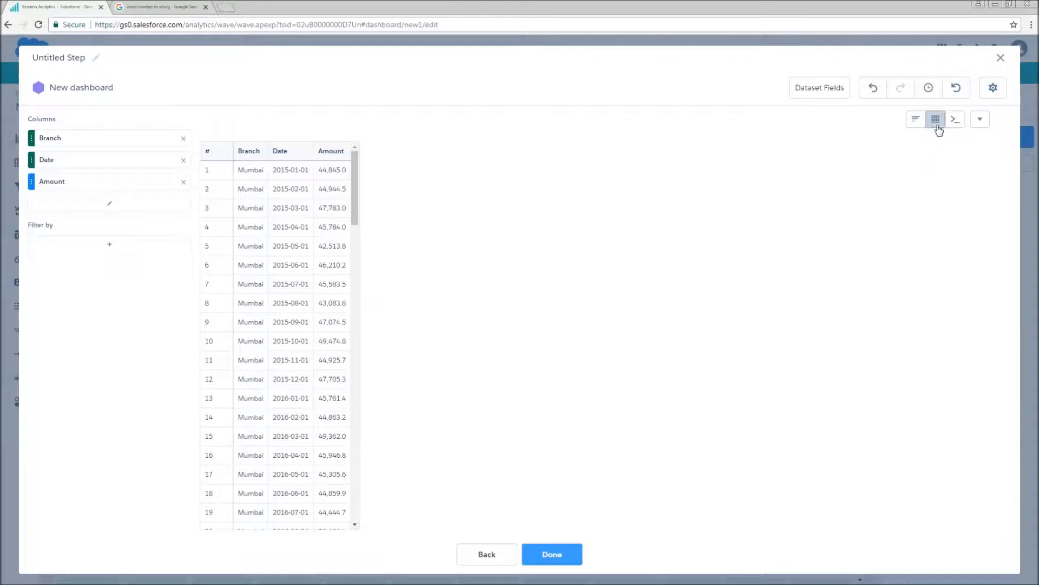
# - Switch the step to its SAQL query and insert number_to_string before the first 'Amount' in the generate line
pyautogui.click(953, 120)
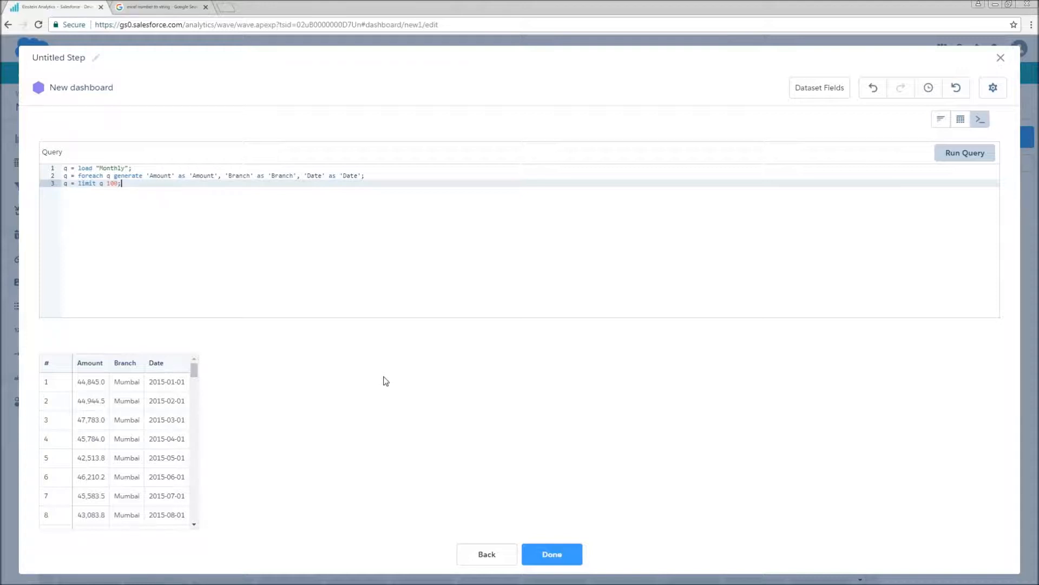
pyautogui.press('Up')
pyautogui.press('Right')
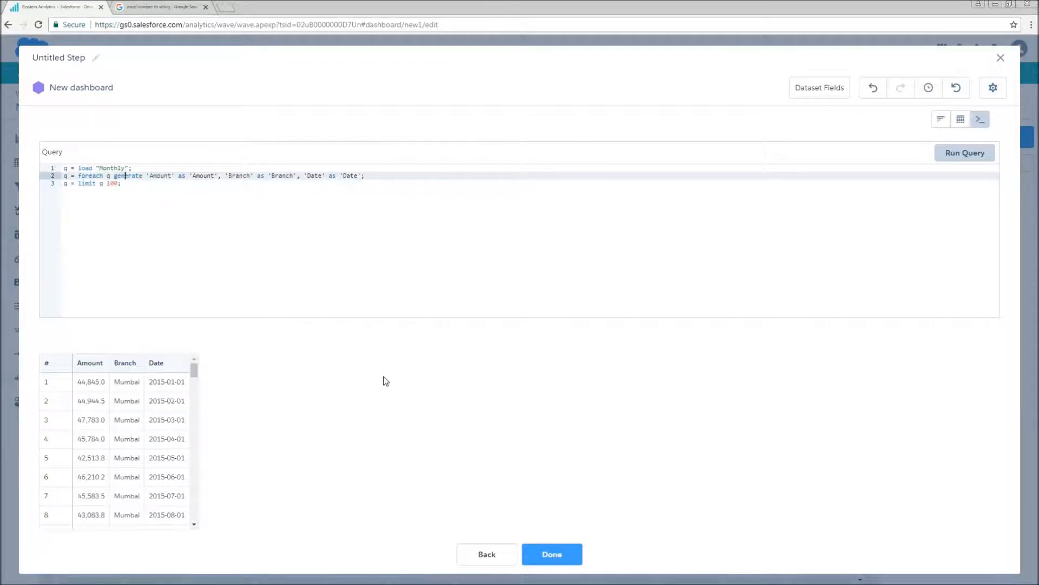
pyautogui.press('Right')
pyautogui.press('Right')
pyautogui.press('Right')
pyautogui.press('Right')
pyautogui.write('number')
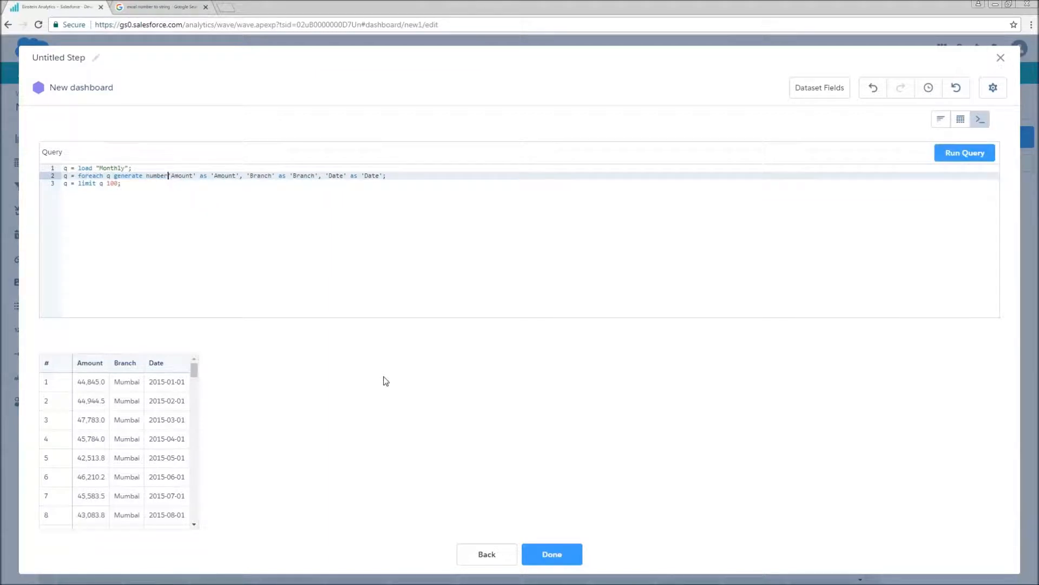
pyautogui.write('_to_s')
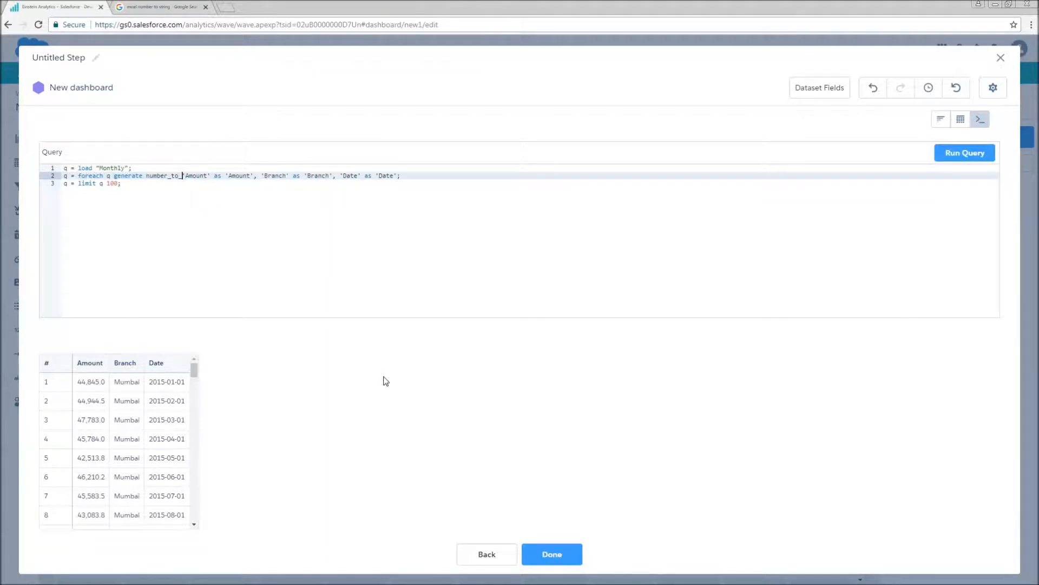
pyautogui.write('tring')
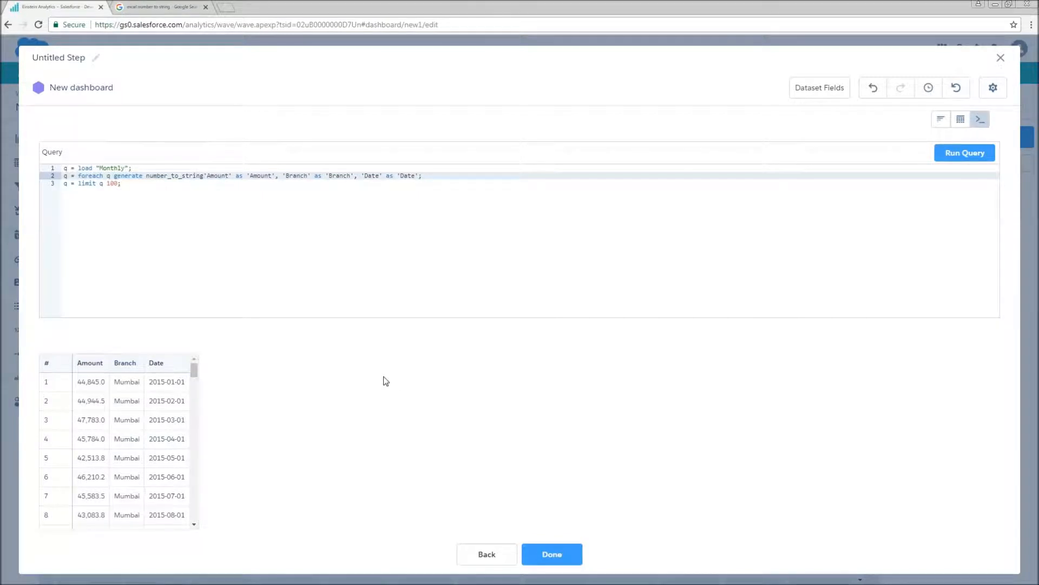
# - Enclose 'Amount' in the number_to_string parentheses with an empty quoted format string as the second argument
pyautogui.write('(')
pyautogui.press('Right')
pyautogui.press('Right')
pyautogui.press('Right')
pyautogui.press('Right')
pyautogui.write(',""')
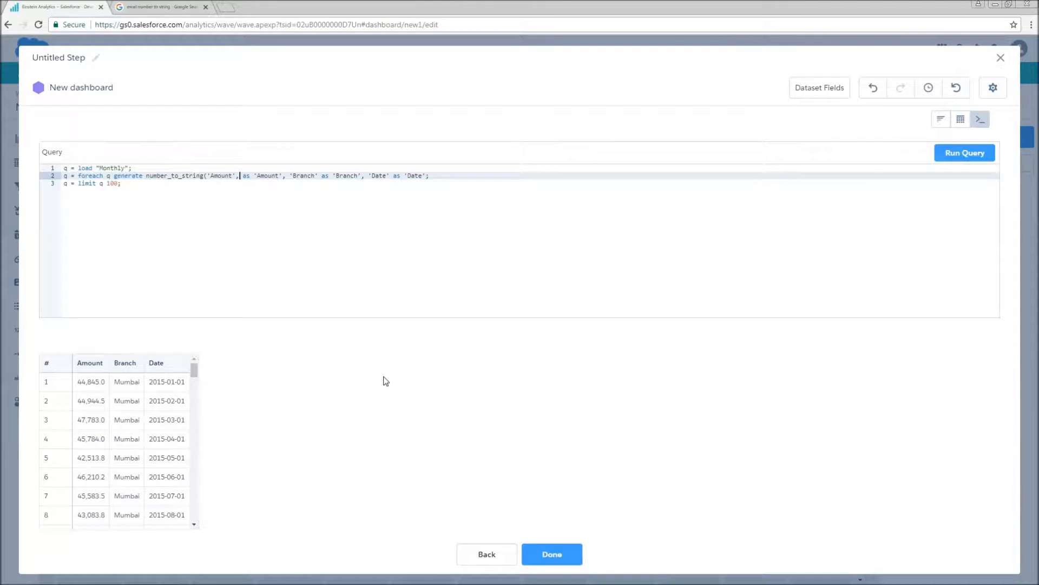
pyautogui.write(')')
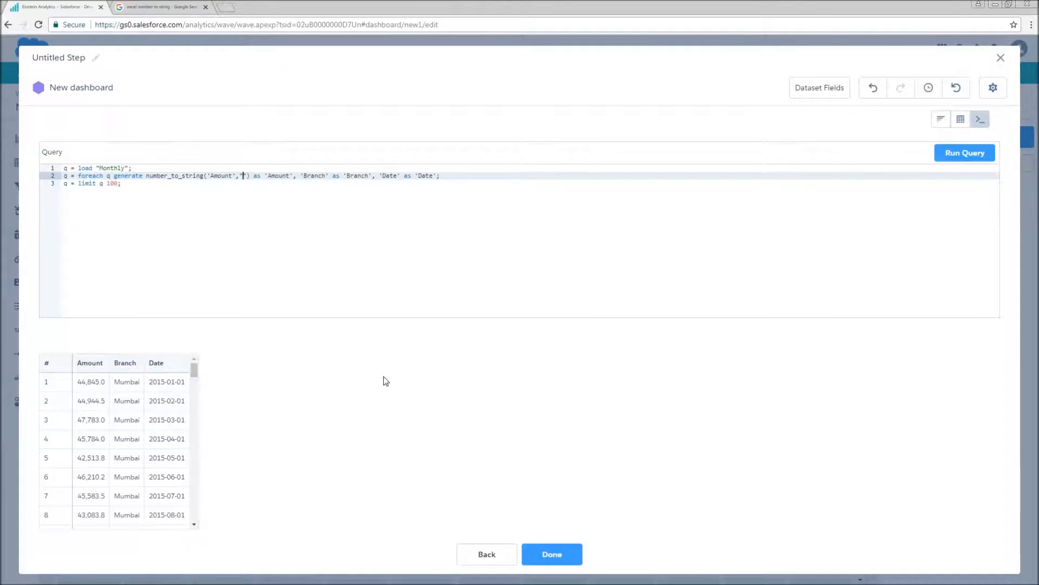
# - Fill the number_to_string format argument with the positive currency pattern $#,###.00 followed by a semicolon
pyautogui.write(';')
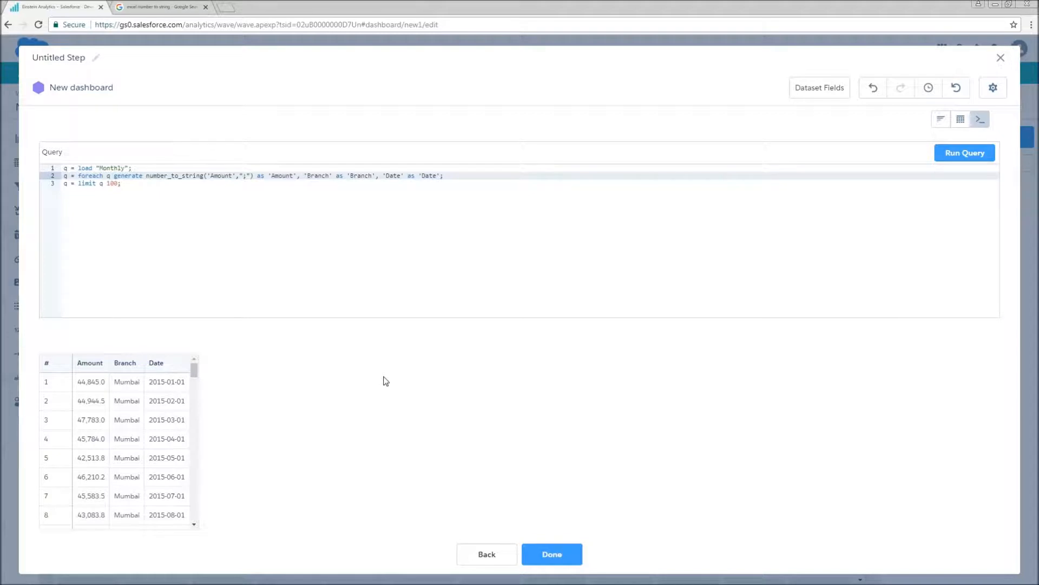
pyautogui.write('$')
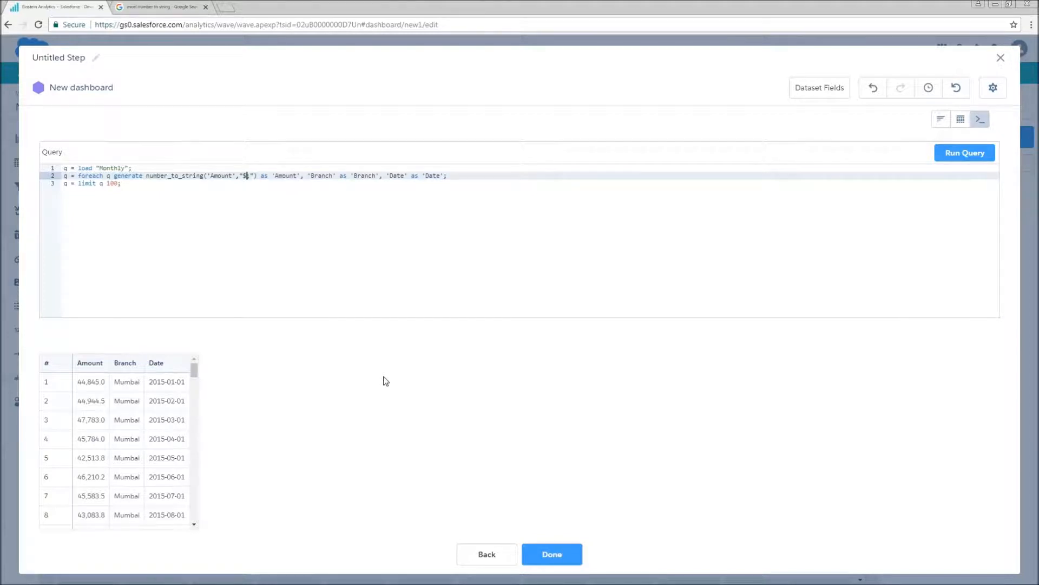
pyautogui.write('#,')
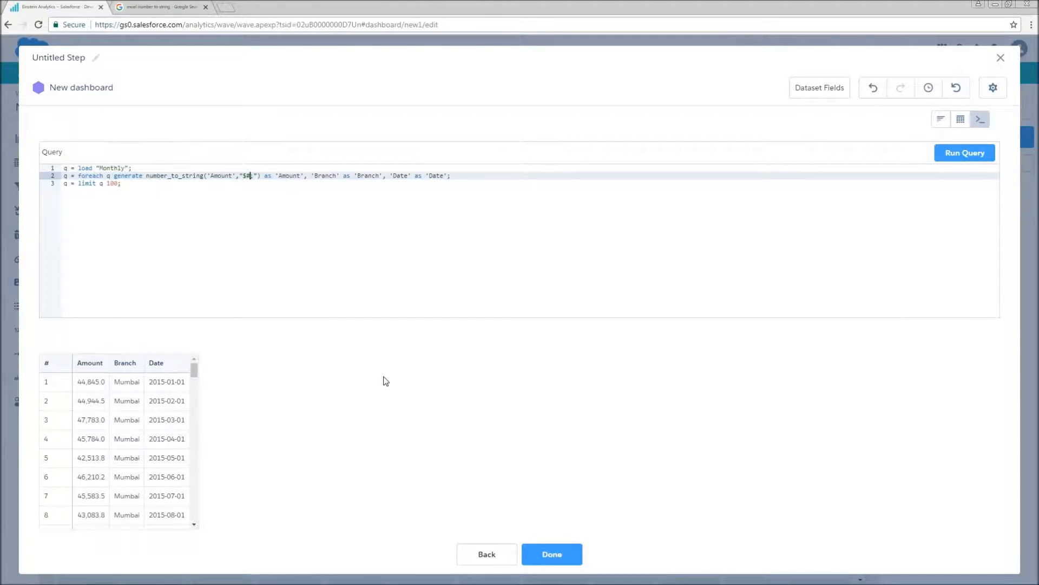
pyautogui.write('###.')
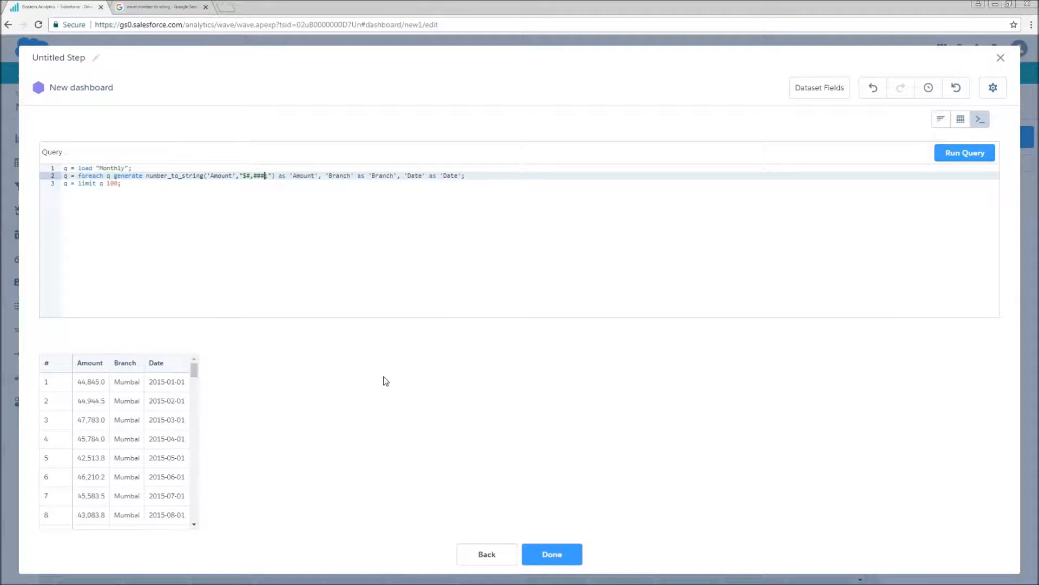
pyautogui.write('00')
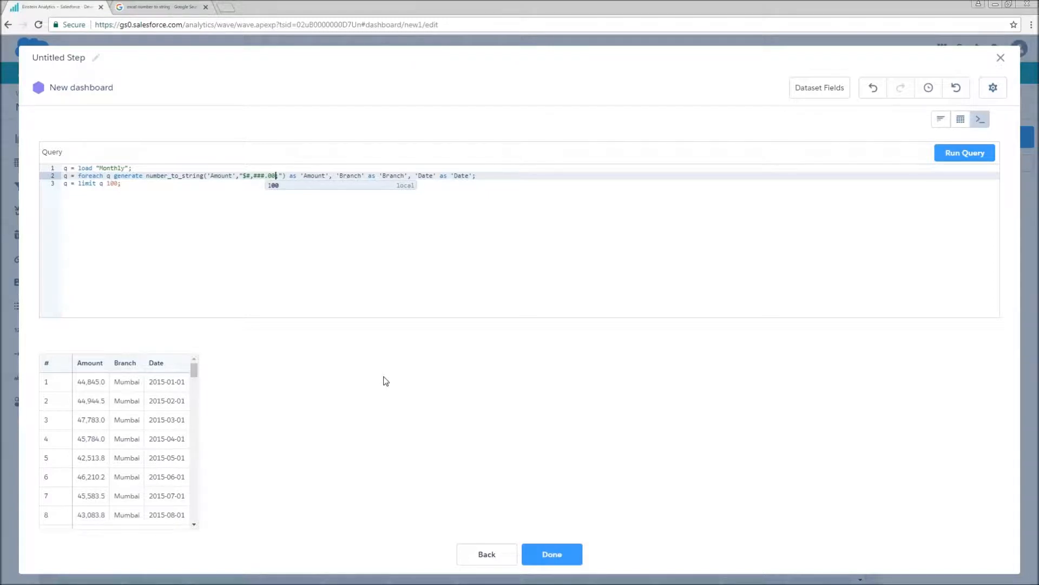
pyautogui.write(';')
# - Copy the currency pattern and add it after the semicolon with a leading minus, giving "$#,###.00;-$#,###.00"
pyautogui.hotkey('shift', 'Left')
pyautogui.hotkey('shift', 'Left')
pyautogui.hotkey('shift', 'Left')
pyautogui.hotkey('shift', 'Left')
pyautogui.hotkey('shift', 'Left')
pyautogui.hotkey('shift', 'Left')
pyautogui.hotkey('shift', 'Left')
pyautogui.hotkey('shift', 'Left')
pyautogui.hotkey('shift', 'Left')
pyautogui.hotkey('shift', 'Left')
pyautogui.hotkey('ctrl', 'c')
pyautogui.press('Right')
pyautogui.press('Left')
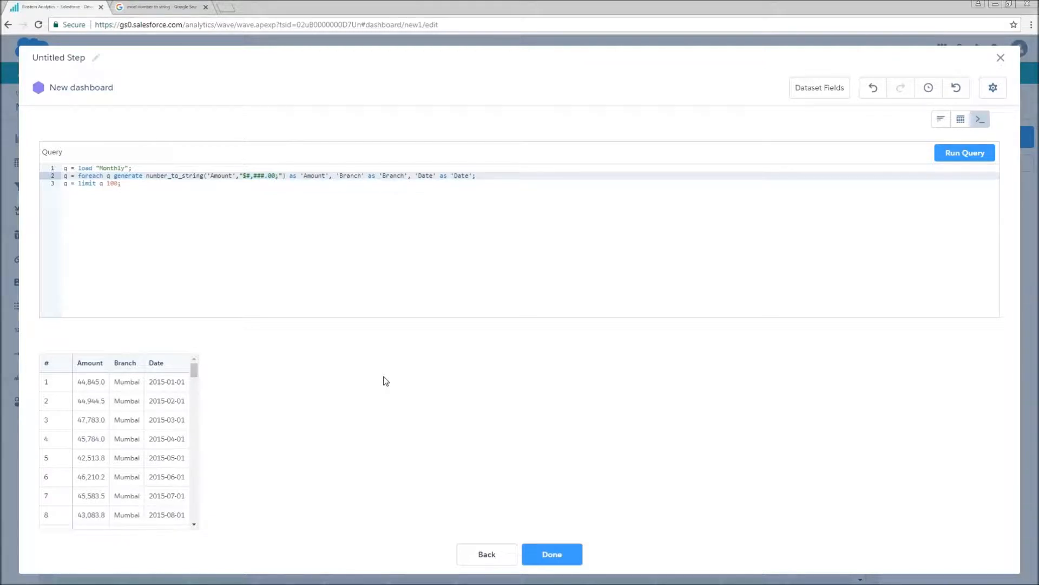
pyautogui.write('-')
pyautogui.hotkey('ctrl', 'v')
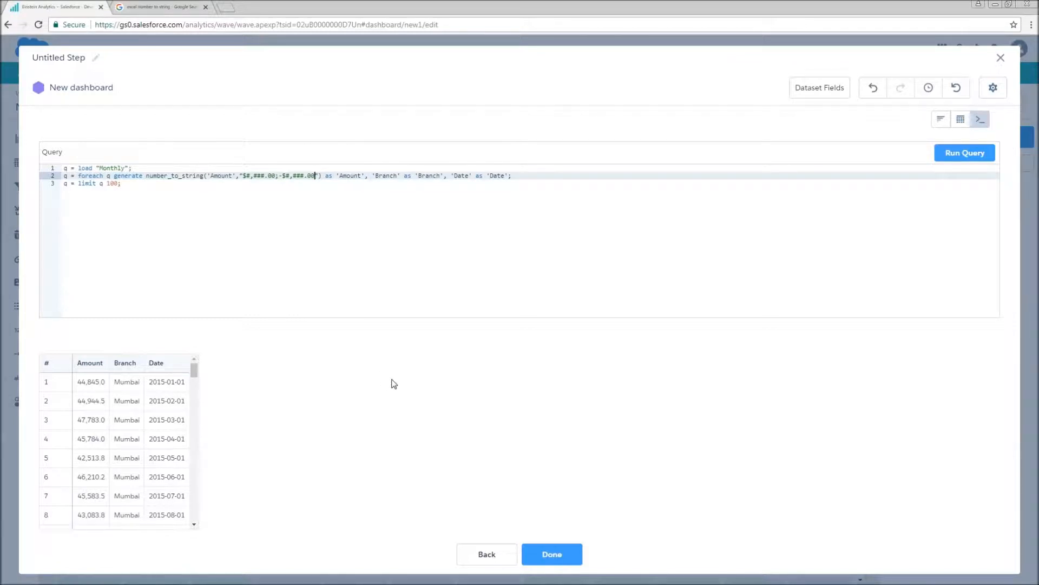
# - Run the modified SAQL query and finish editing the step
pyautogui.click(954, 153)
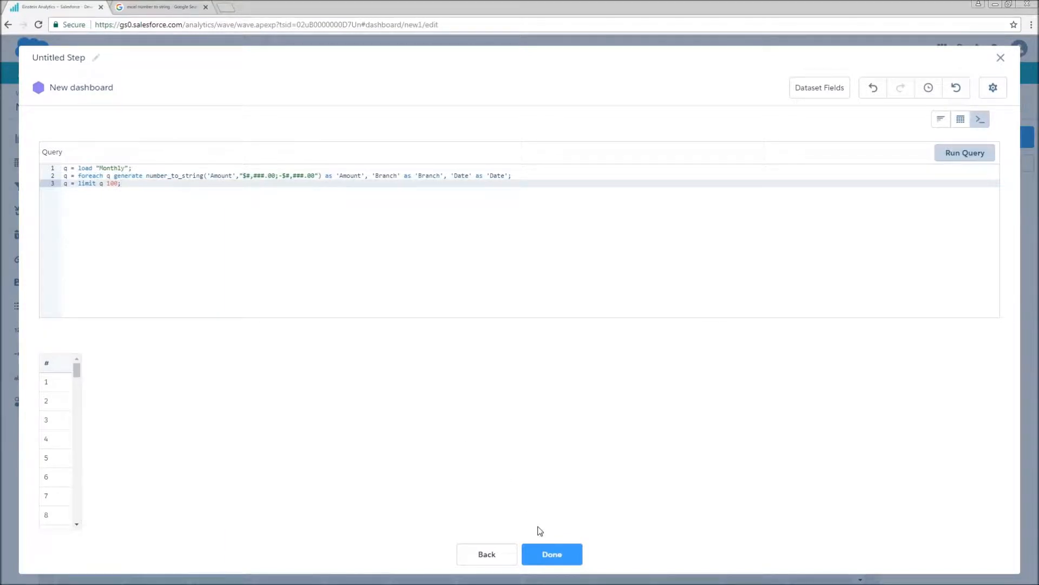
pyautogui.click(572, 557)
# - Open the dashboard JSON and fill the strings array of lens_1 with "Branch", "Amount" and "Date"
pyautogui.hotkey('ctrl', 'e')
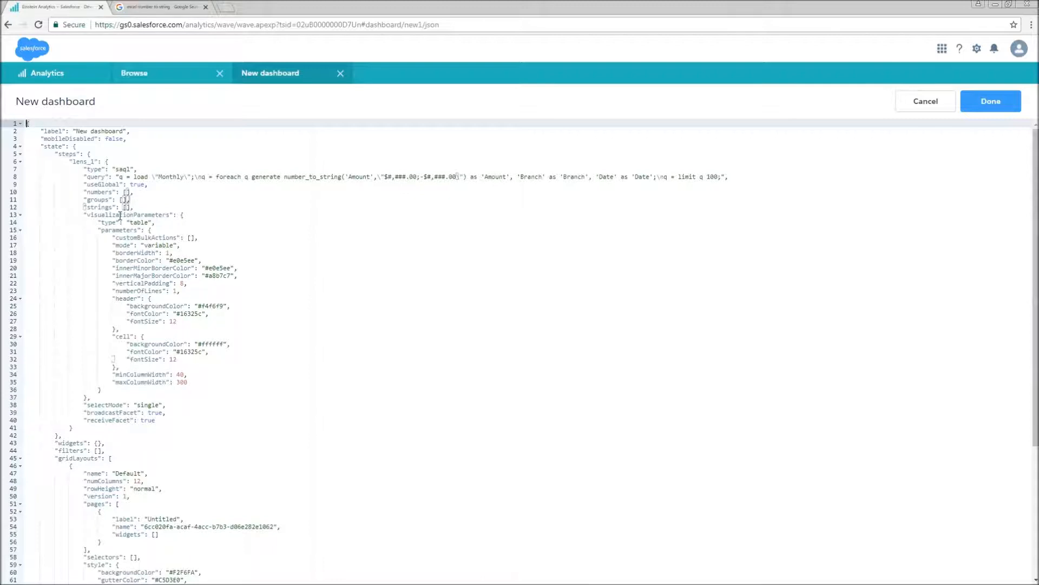
pyautogui.click(125, 208)
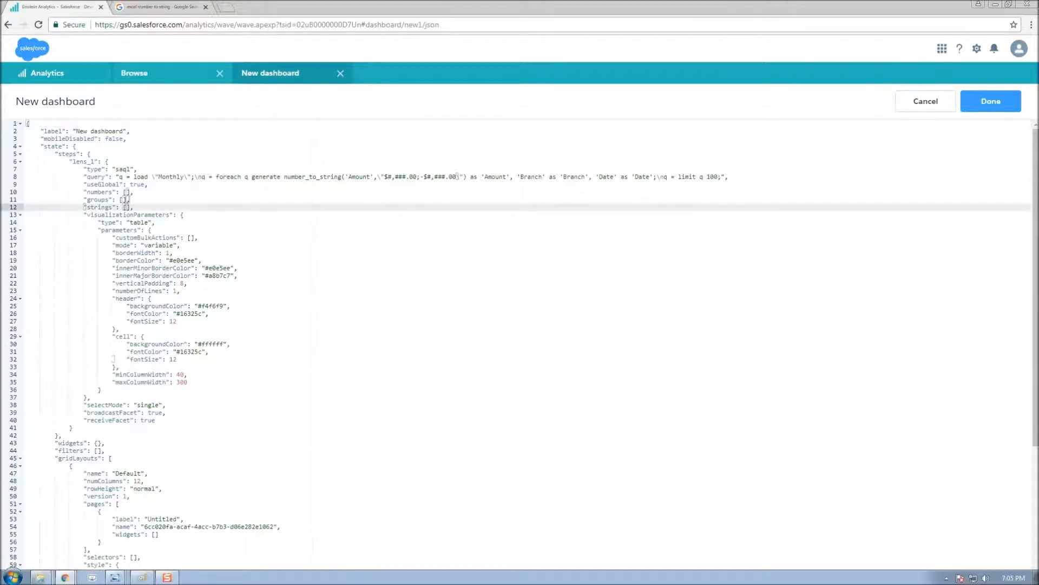
pyautogui.write('"Branch",Amount')
pyautogui.press('Left')
pyautogui.press('Left')
pyautogui.press('Left')
pyautogui.press('Left')
pyautogui.press('Left')
pyautogui.write('"')
pyautogui.press('Right')
pyautogui.press('Right')
pyautogui.press('Right')
pyautogui.press('Right')
pyautogui.press('Right')
pyautogui.press('Right')
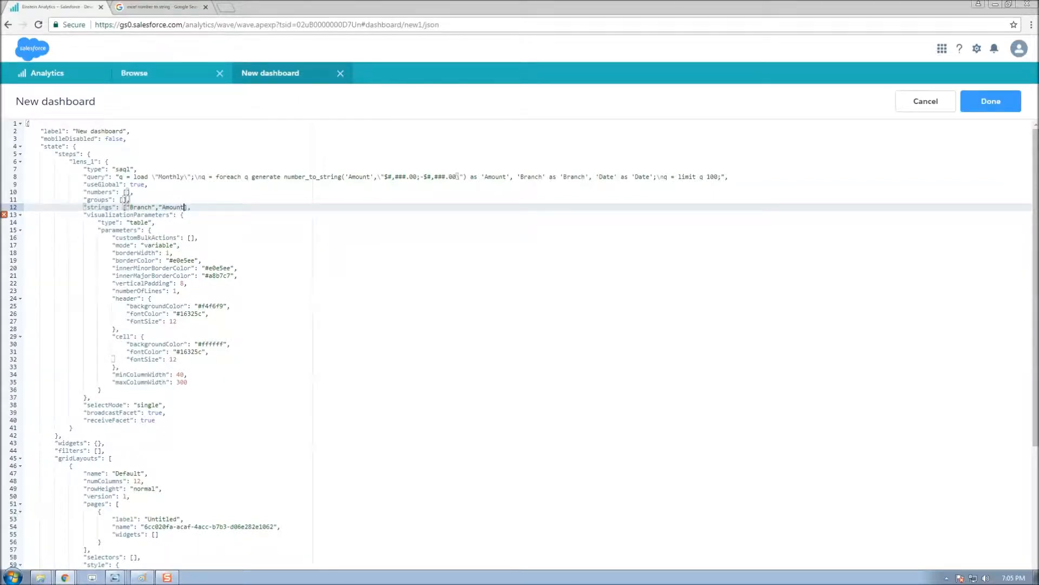
pyautogui.write('","Date')
# - Apply the JSON edits and place the lens_1 step on the dashboard canvas as a table
pyautogui.click(991, 101)
pyautogui.moveTo(900, 225); pyautogui.dragTo(479, 353)
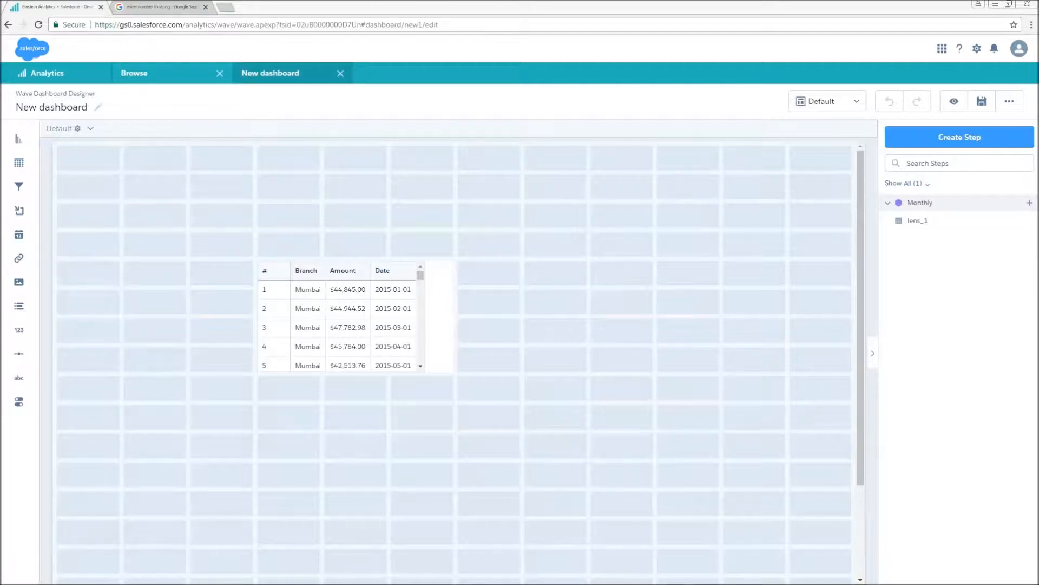
# - Reopen the dashboard JSON and highlight the number_to_string expression for Amount in the lens_1 query
pyautogui.hotkey('ctrl', 'e')
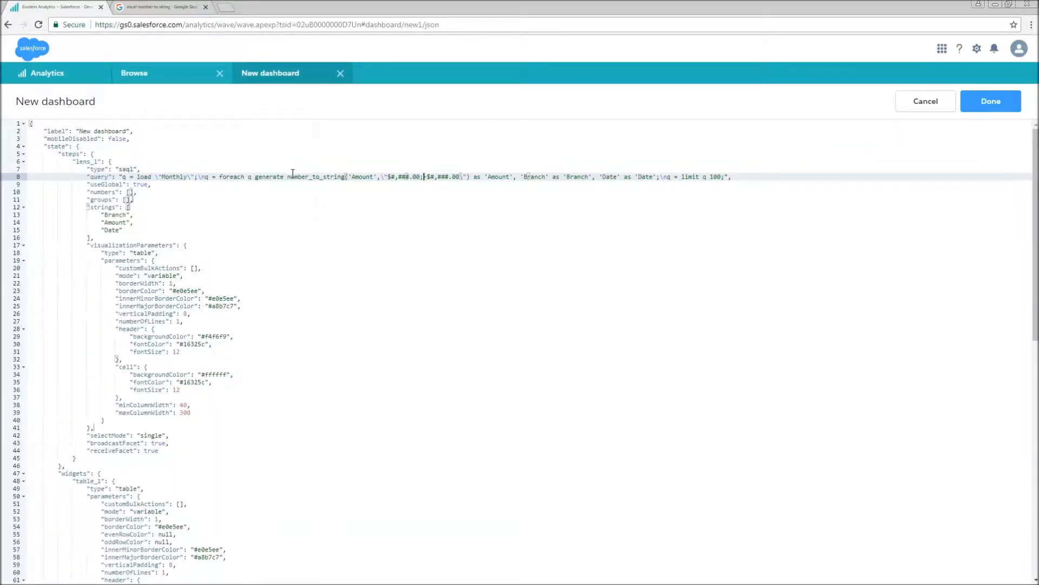
pyautogui.moveTo(286, 176); pyautogui.dragTo(511, 177)
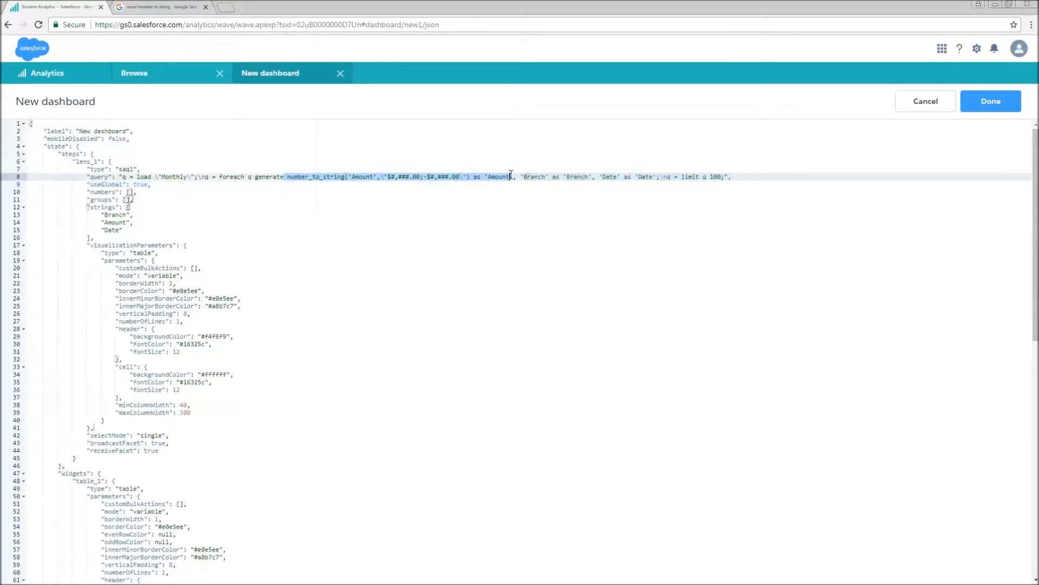
# - Strip the dollar signs, commas and minus sign from the number_to_string format, leaving ####.00;####.00, and apply the JSON edits
pyautogui.click(463, 177)
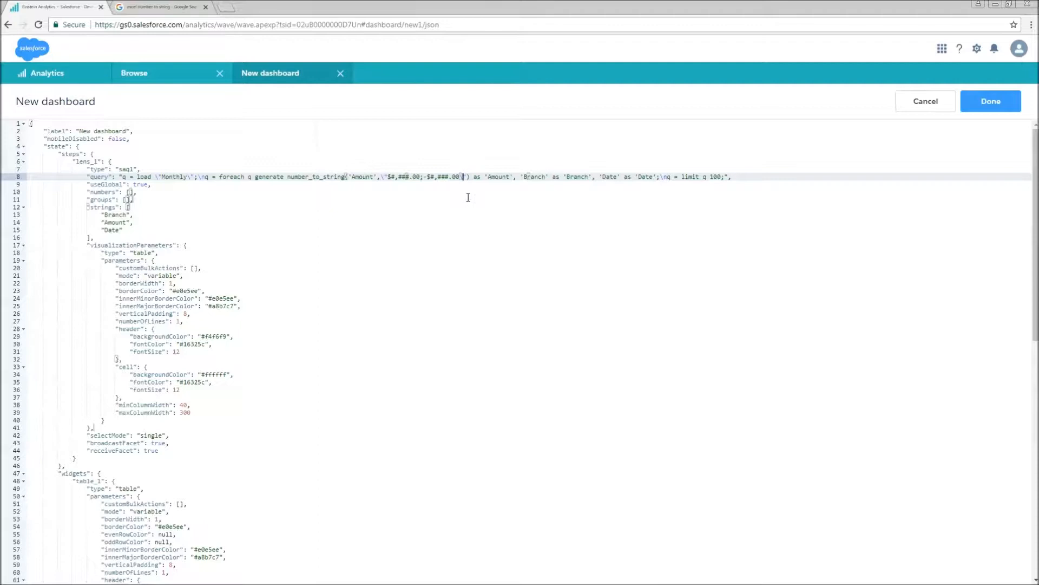
pyautogui.click(435, 177)
pyautogui.press('Delete')
pyautogui.click(431, 177)
pyautogui.press('BackSpace')
pyautogui.press('BackSpace')
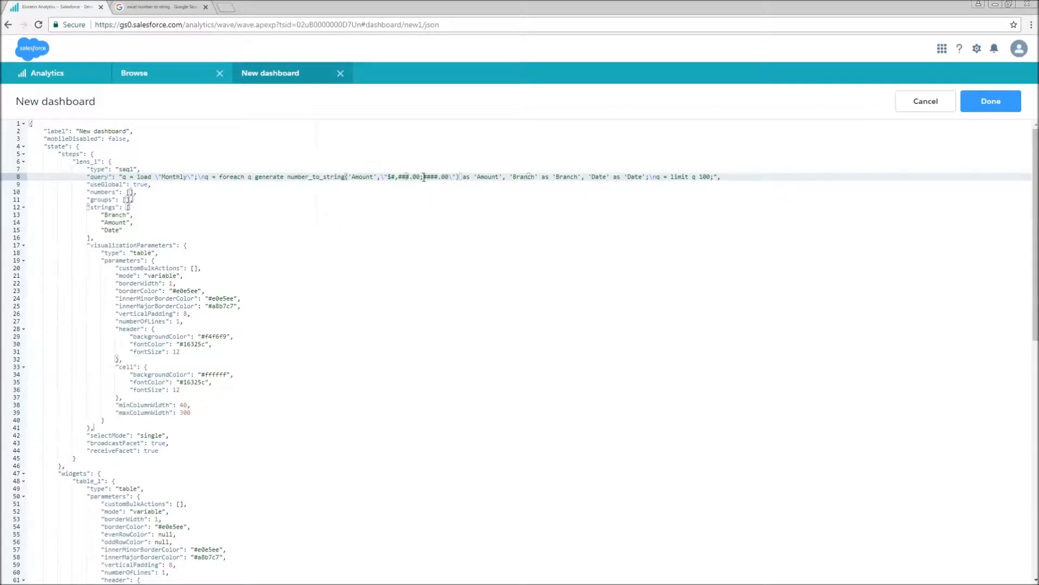
pyautogui.click(399, 177)
pyautogui.press('BackSpace')
pyautogui.click(388, 177)
pyautogui.press('BackSpace')
pyautogui.click(990, 103)
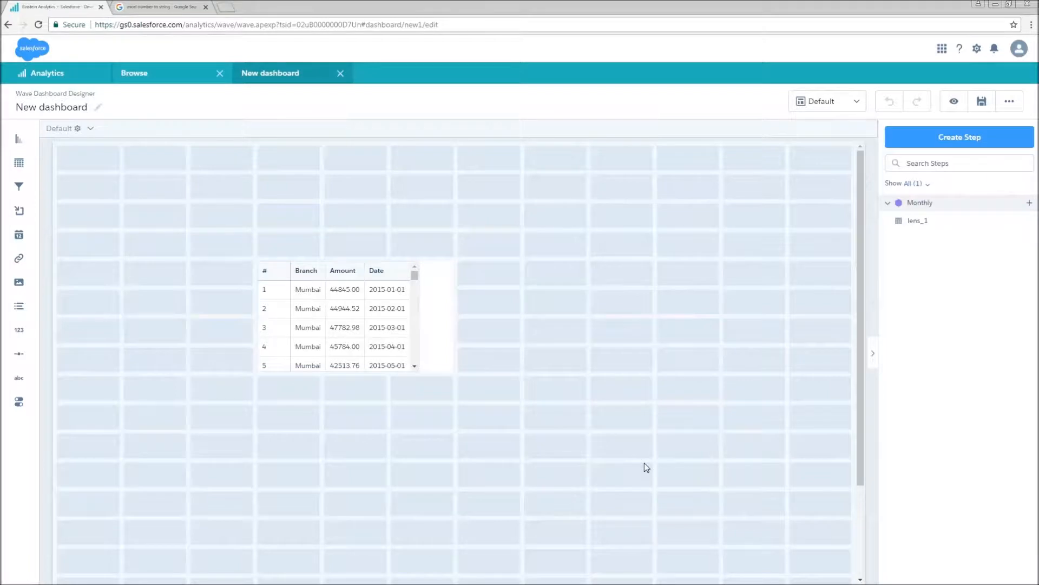
# - Reopen the dashboard JSON and wrap the number_to_string expression for Amount in string_to_number() in the lens_1 query
pyautogui.hotkey('ctrl', 'e')
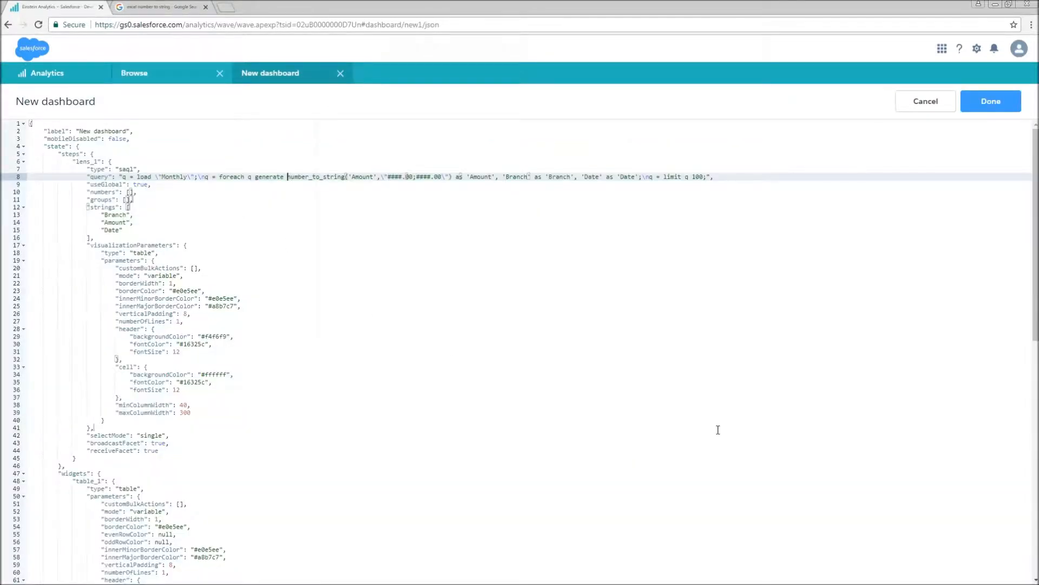
pyautogui.write('string')
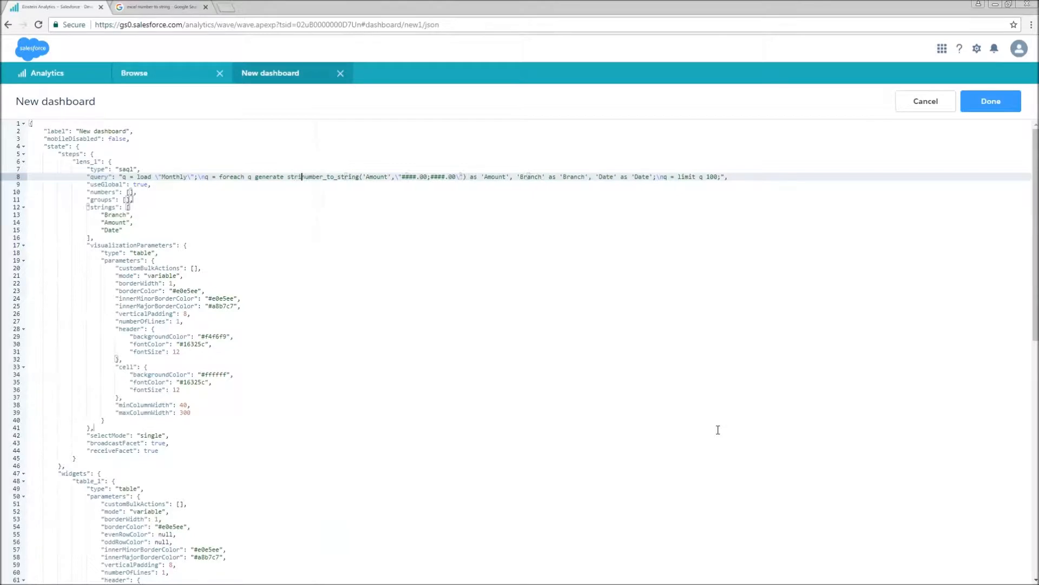
pyautogui.write('_to_')
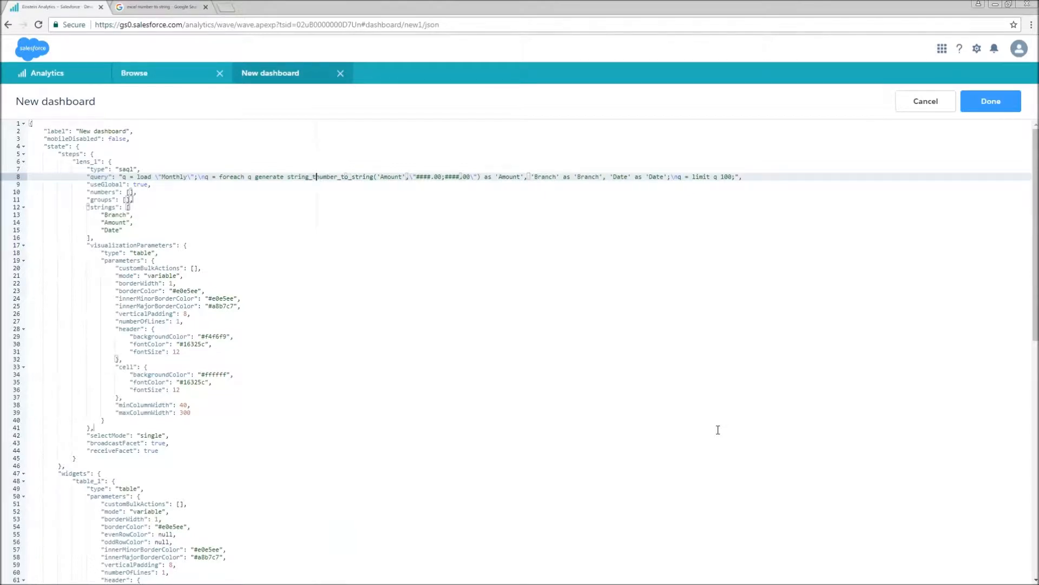
pyautogui.write('number')
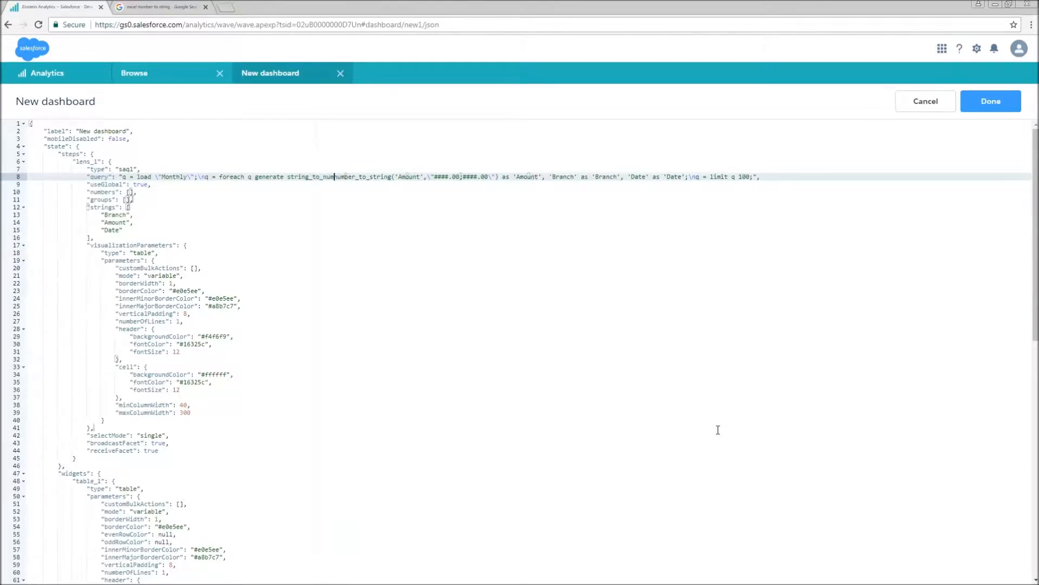
pyautogui.press('Left')
pyautogui.press('Left')
pyautogui.press('Left')
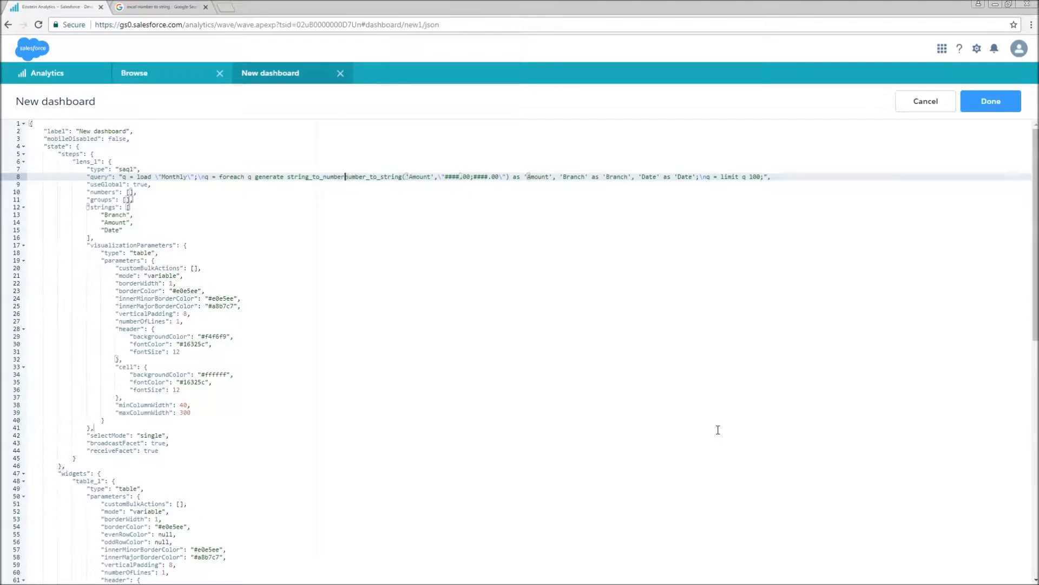
pyautogui.write('(')
pyautogui.press('Right')
pyautogui.press('Right')
pyautogui.press('Right')
pyautogui.press('Right')
pyautogui.press('Right')
pyautogui.press('Right')
pyautogui.press('Right')
pyautogui.press('Right')
pyautogui.press('Right')
pyautogui.press('Right')
pyautogui.press('Right')
pyautogui.press('Right')
pyautogui.press('Right')
pyautogui.press('Right')
pyautogui.press('Right')
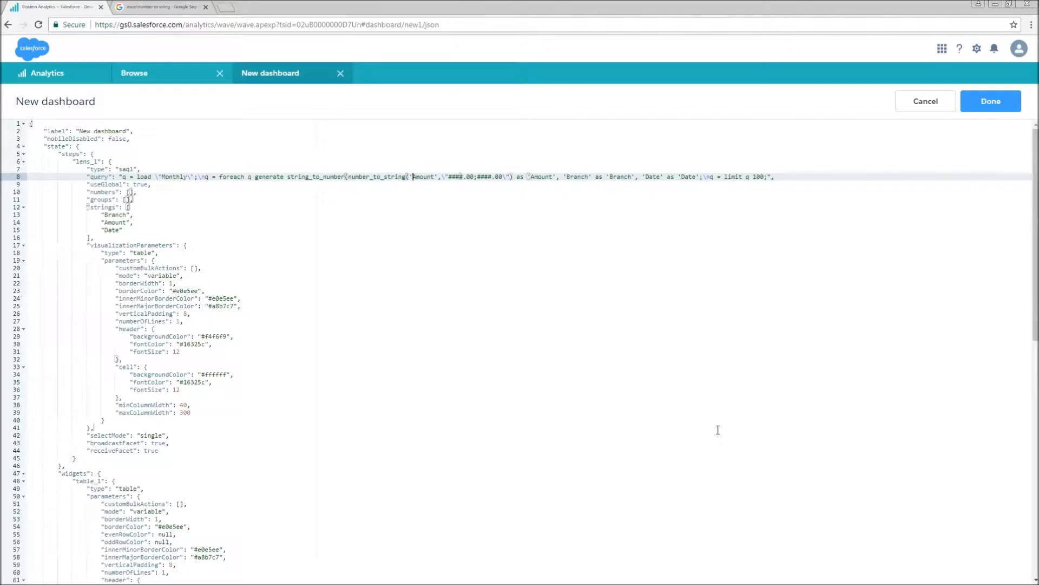
pyautogui.press('Right')
pyautogui.press('Right')
pyautogui.press('Right')
pyautogui.press('Right')
pyautogui.press('Right')
pyautogui.press('Right')
pyautogui.press('Right')
pyautogui.press('Right')
pyautogui.press('Right')
pyautogui.press('Right')
pyautogui.press('Right')
pyautogui.press('Right')
pyautogui.press('Right')
pyautogui.press('Right')
pyautogui.write(')')
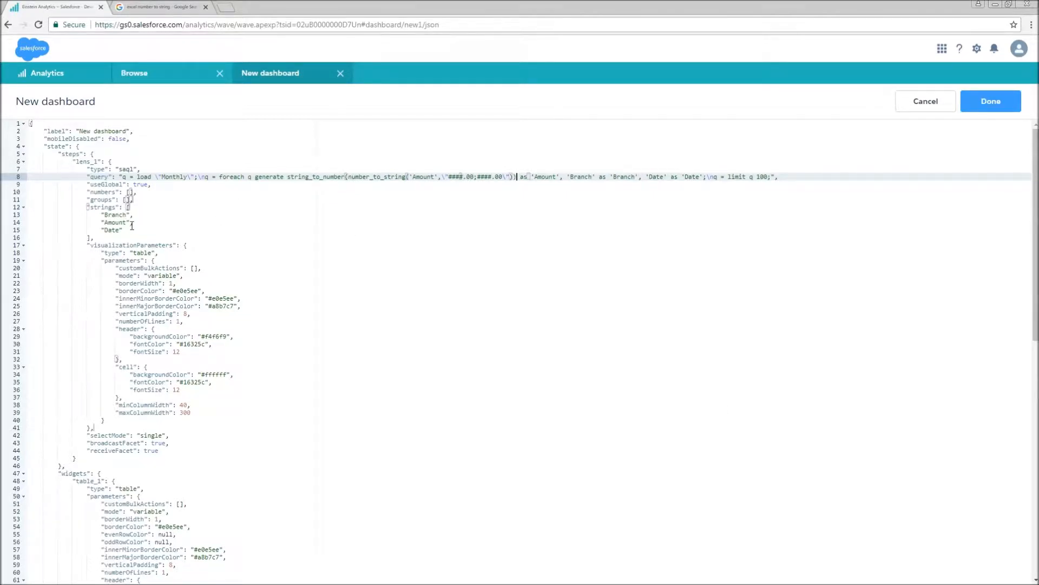
# - Move "Amount" from the strings array to the numbers array of lens_1 and apply the JSON edits
pyautogui.moveTo(130, 223); pyautogui.dragTo(102, 223)
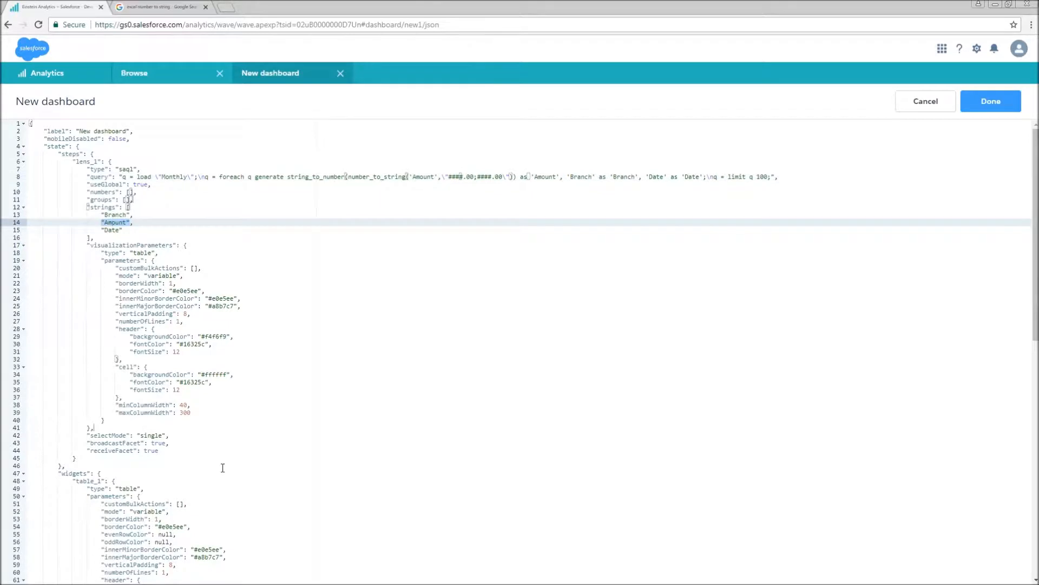
pyautogui.press('Delete')
pyautogui.click(130, 200)
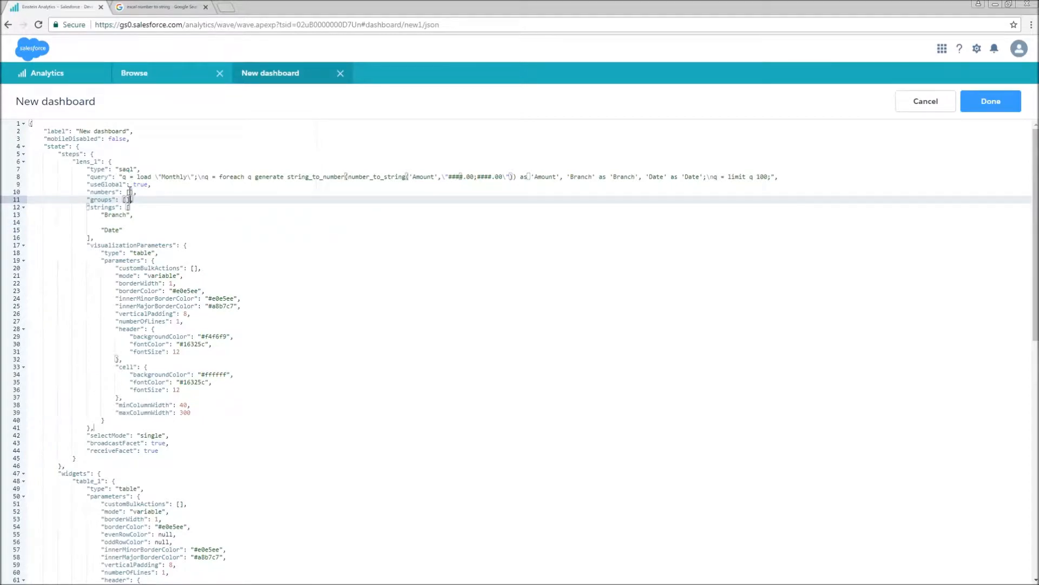
pyautogui.click(130, 192)
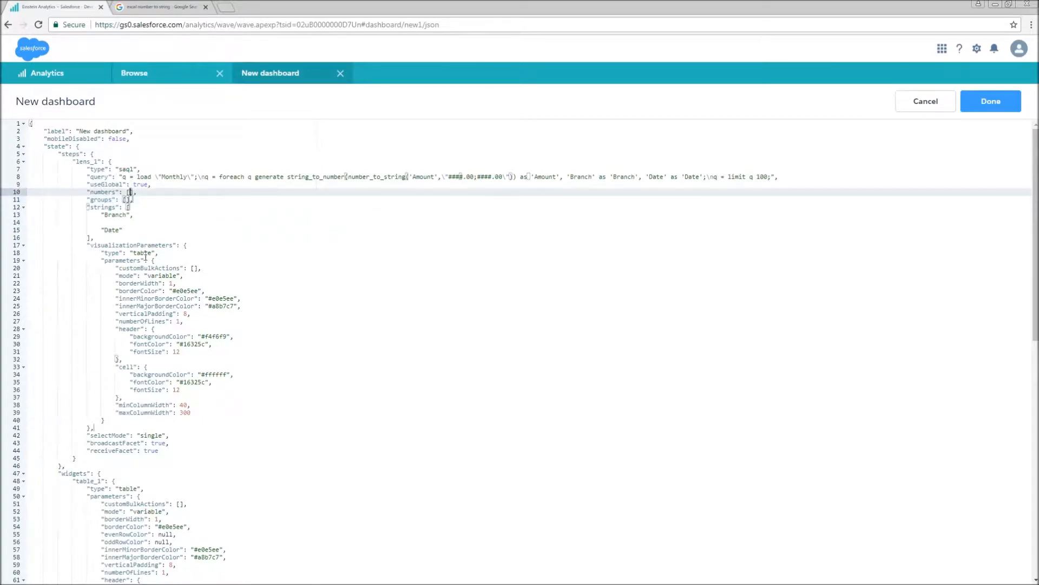
pyautogui.click(998, 101)
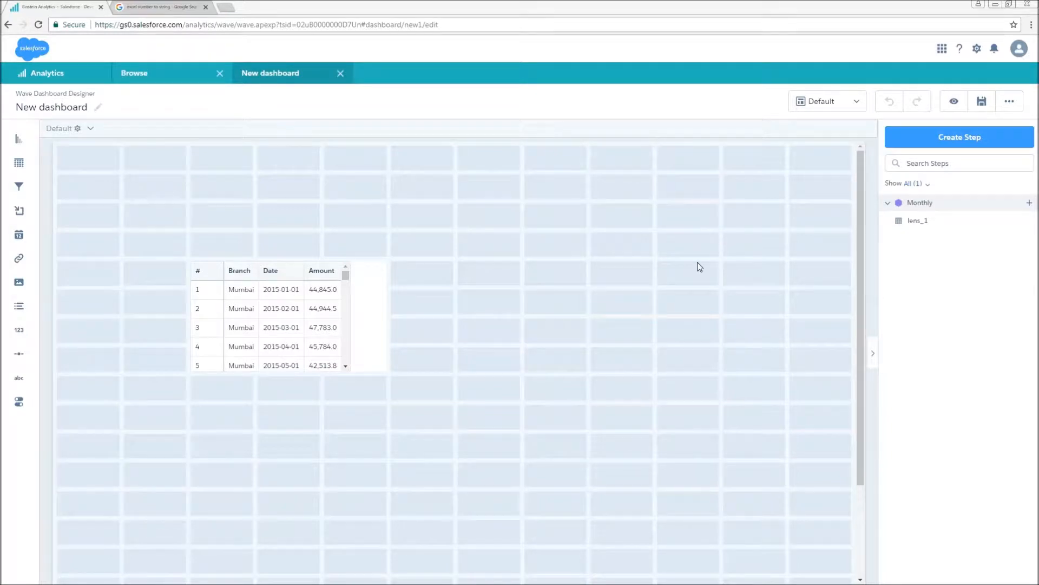
# - Reopen the dashboard JSON and wrap the 'Date' field in date_to_epoch() in the lens_1 query
pyautogui.hotkey('ctrl', 'e')
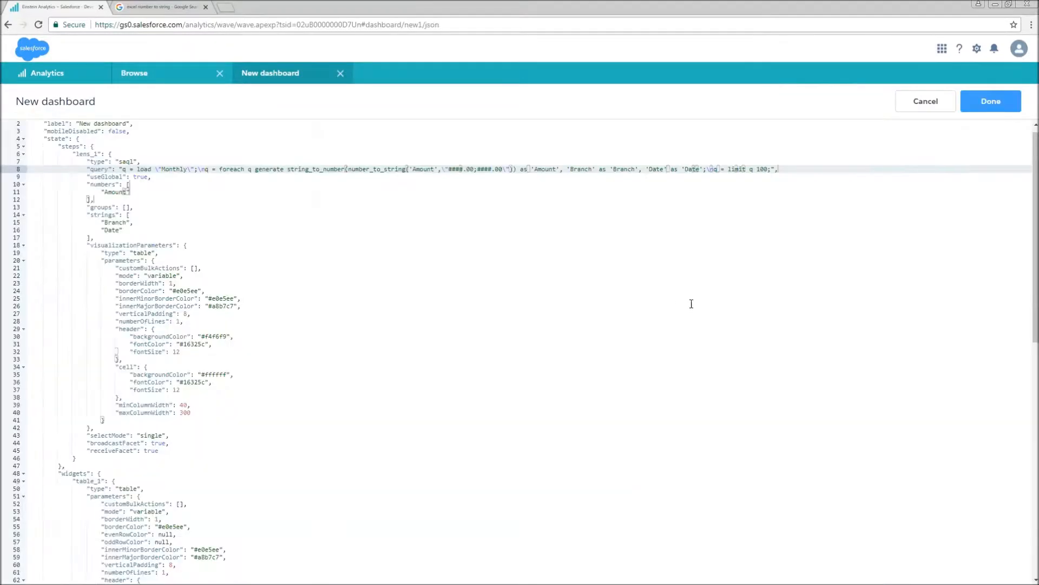
pyautogui.click(647, 169)
pyautogui.write('date_to')
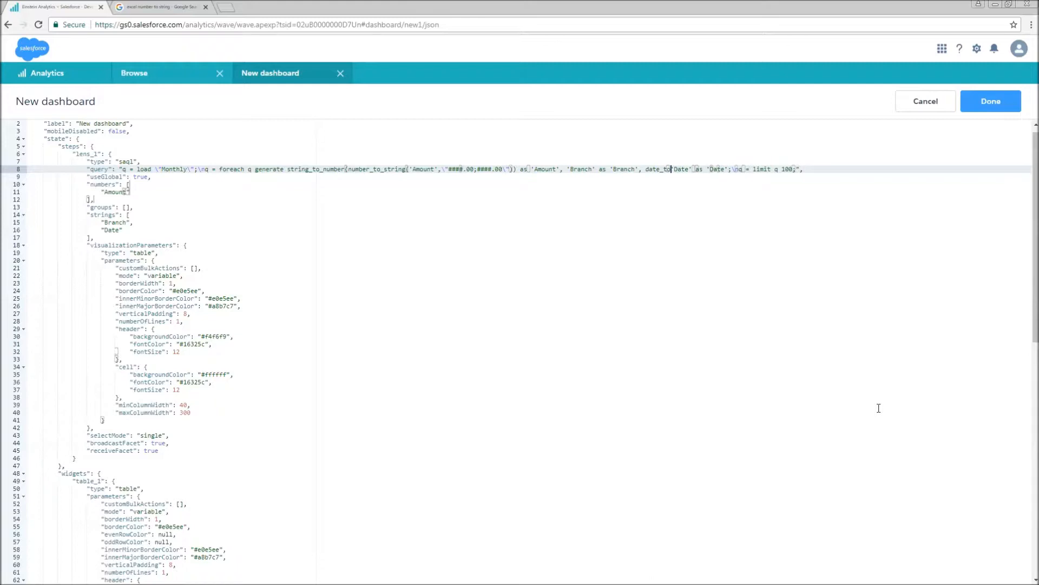
pyautogui.write('_epoch')
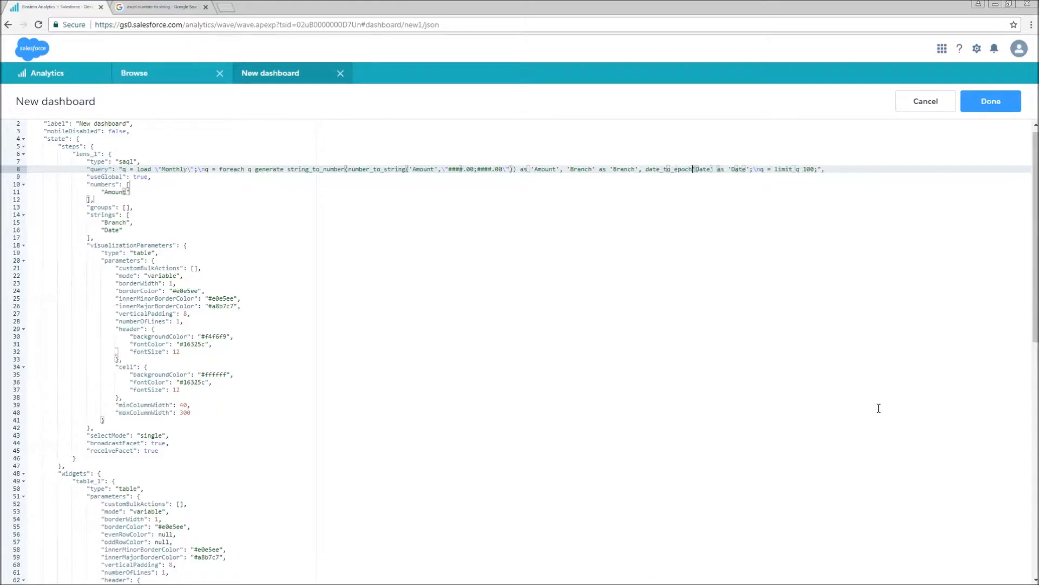
pyautogui.write('(')
pyautogui.press('Right')
pyautogui.press('Right')
pyautogui.press('Right')
pyautogui.press('Right')
pyautogui.press('Right')
pyautogui.press('Right')
pyautogui.write(')')
# - Apply the JSON edits, view the table widget's error details and dismiss them
pyautogui.click(991, 102)
pyautogui.click(288, 336)
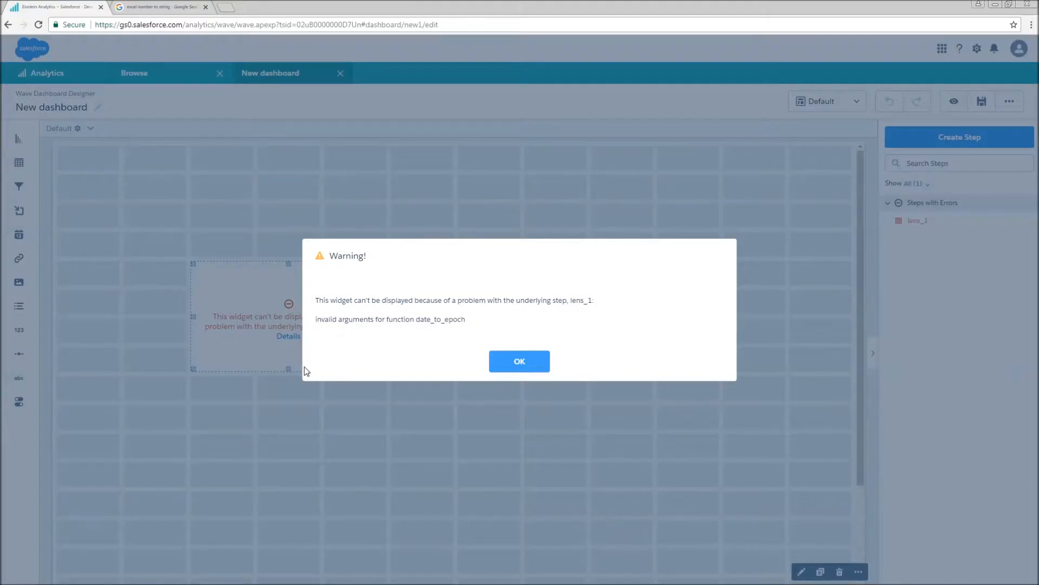
pyautogui.click(502, 360)
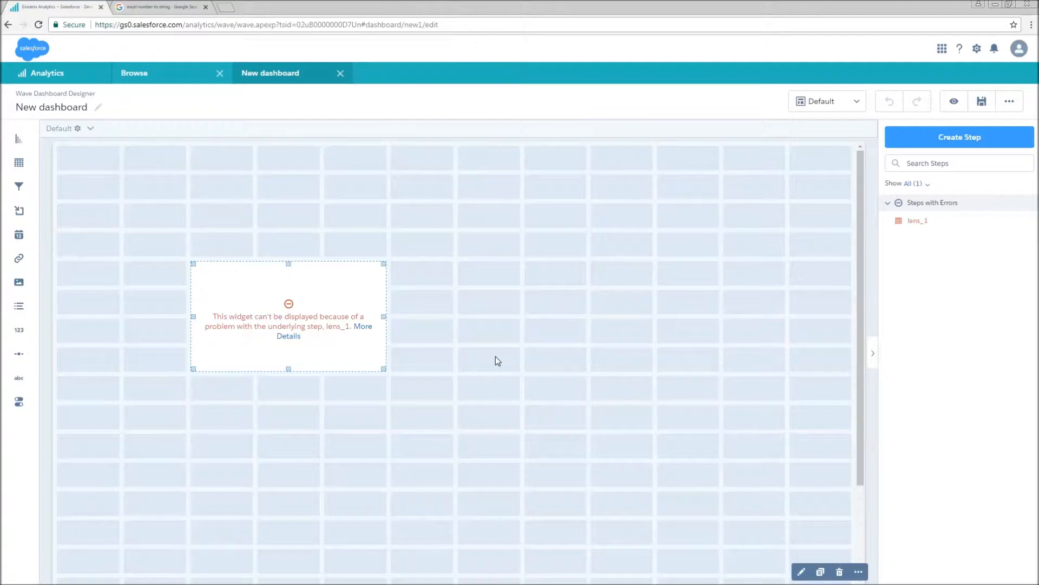
# - Reopen the dashboard JSON and wrap 'Date' in toDate() inside the date_to_epoch call of the lens_1 query
pyautogui.hotkey('ctrl', 'e')
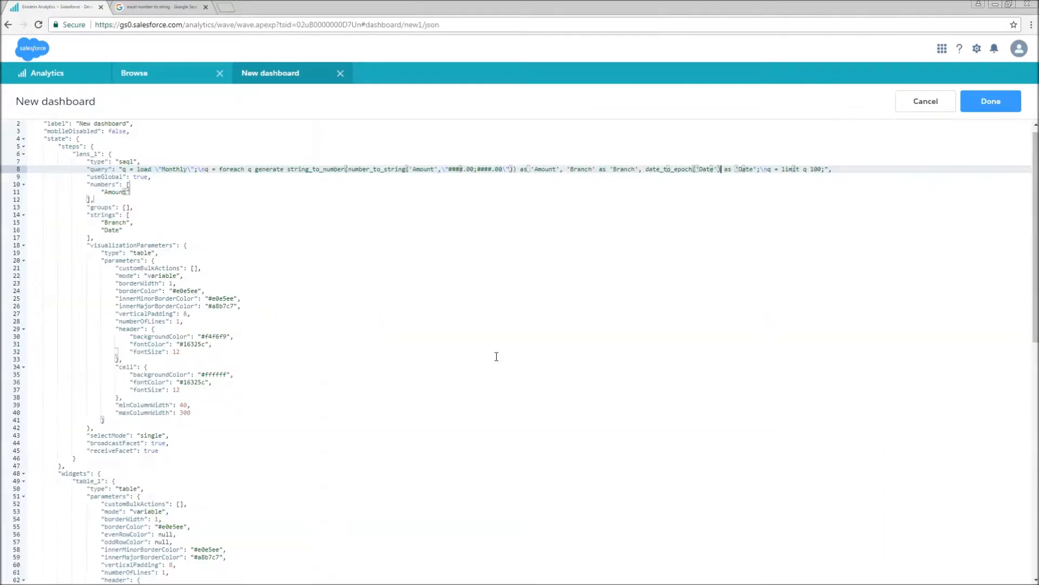
pyautogui.press('Left')
pyautogui.press('Left')
pyautogui.press('Left')
pyautogui.press('Left')
pyautogui.press('Left')
pyautogui.write('toDa')
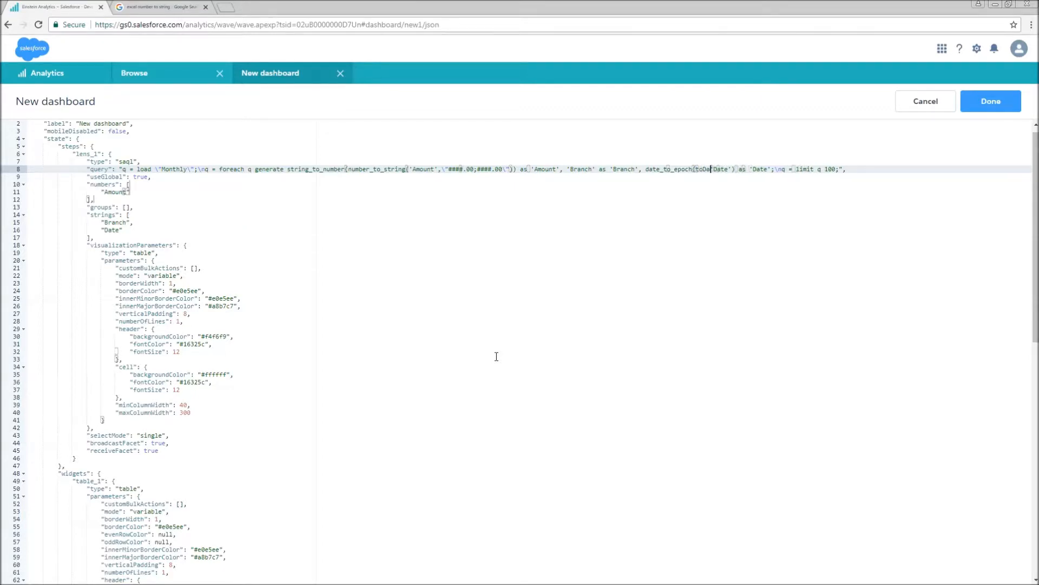
pyautogui.write('e')
pyautogui.press('BackSpace')
pyautogui.write('te(')
pyautogui.press('Right')
pyautogui.press('Right')
pyautogui.write(')')
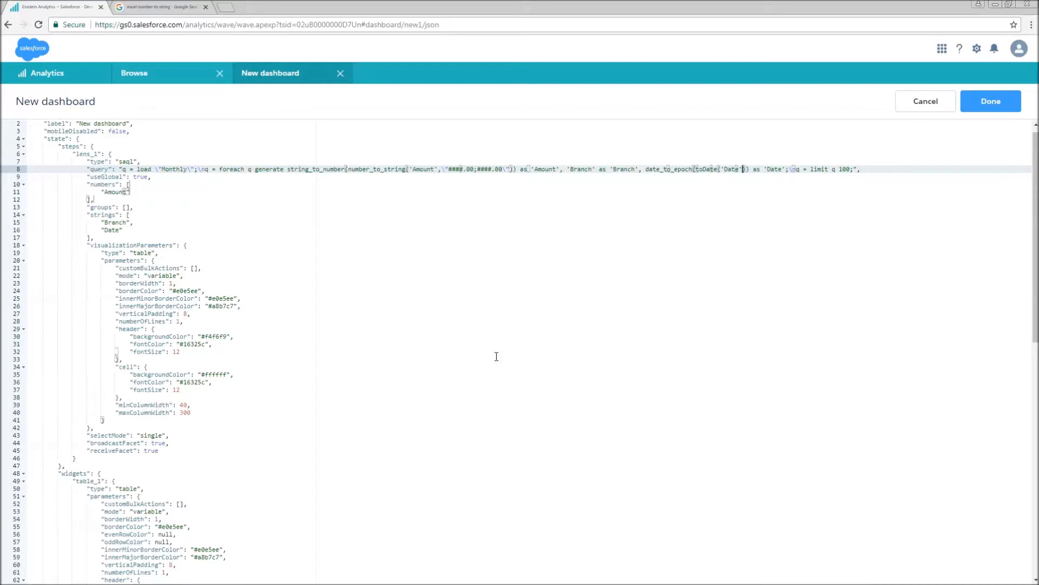
# - Add the escaped date format \"yyyy-MM-dd\" as the second argument of toDate and apply the JSON edits
pyautogui.write(',\\"\\"')
pyautogui.press('Left')
pyautogui.press('Left')
pyautogui.press('Left')
pyautogui.press('Right')
pyautogui.write('yyyy-MM-dd')
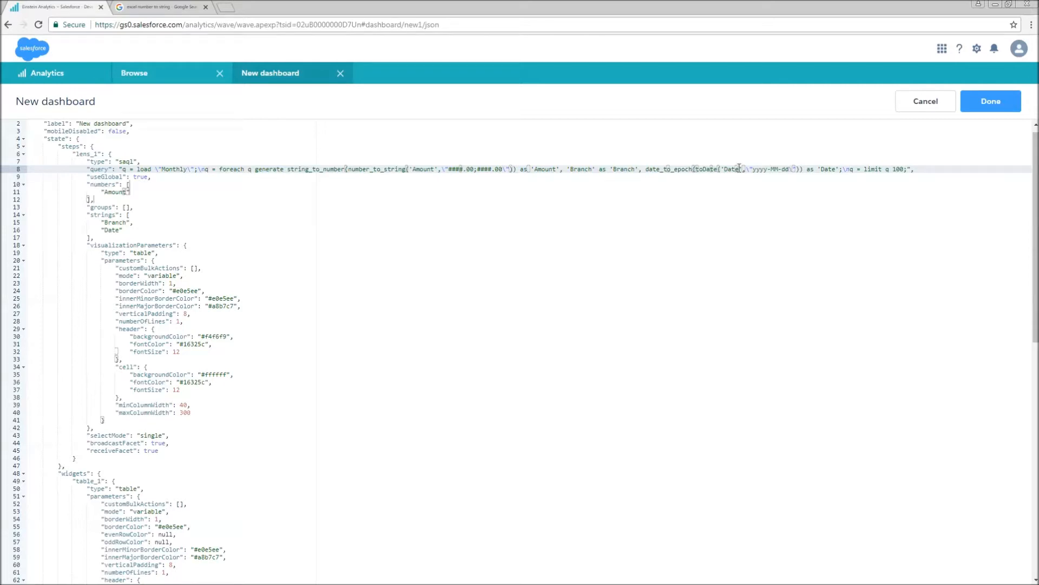
pyautogui.write('\\')
pyautogui.click(983, 106)
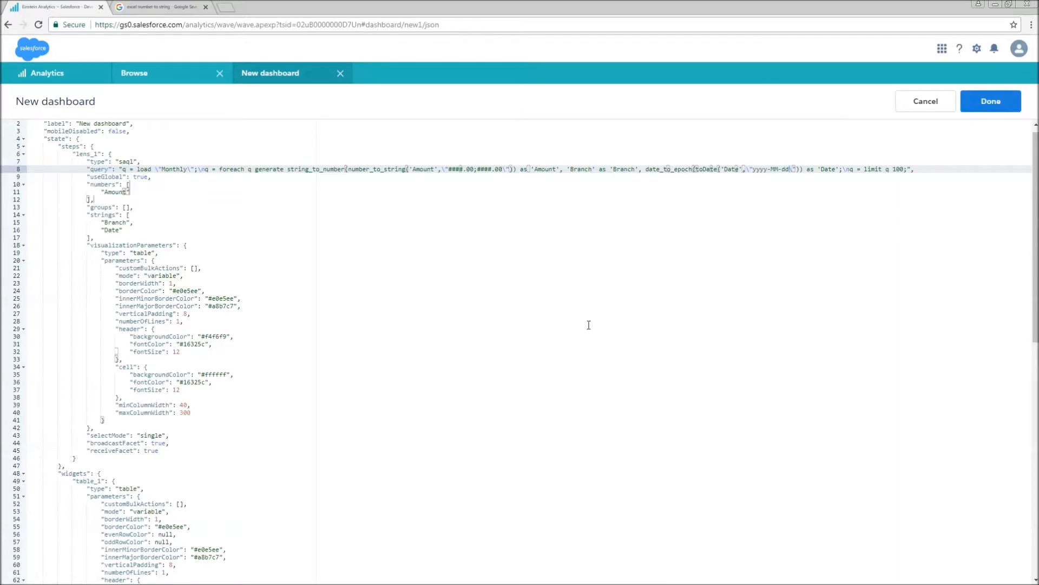